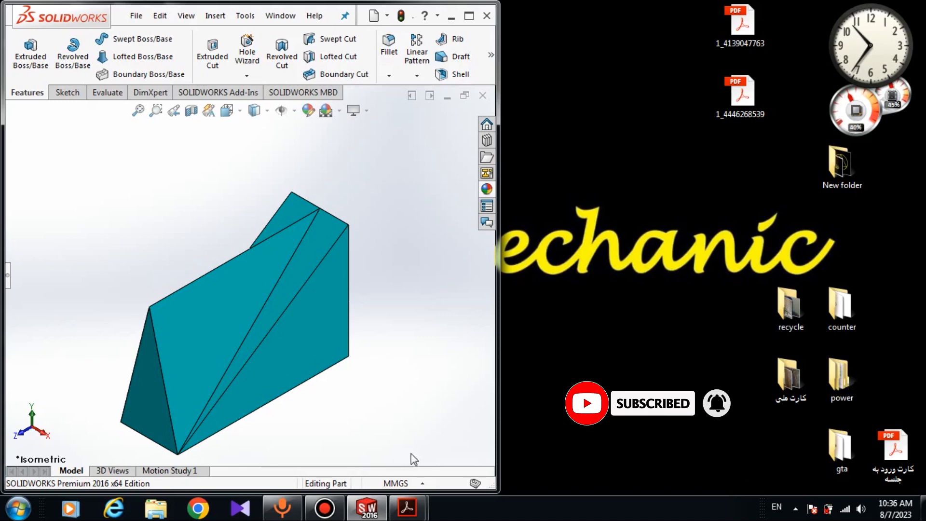
Step: Switch to Adobe Acrobat Reader to show the 6.pdf reference drawing beside the model
{"action": "mouse_move", "coordinate": [407, 508]}
{"action": "left_click", "coordinate": [479, 454]}
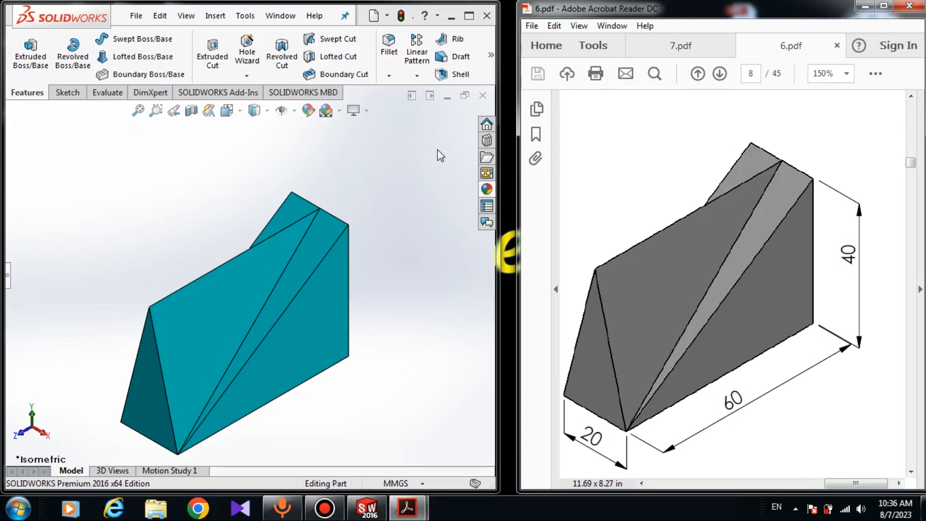
Step: Close the open part and create a new part document
{"action": "left_click", "coordinate": [482, 96]}
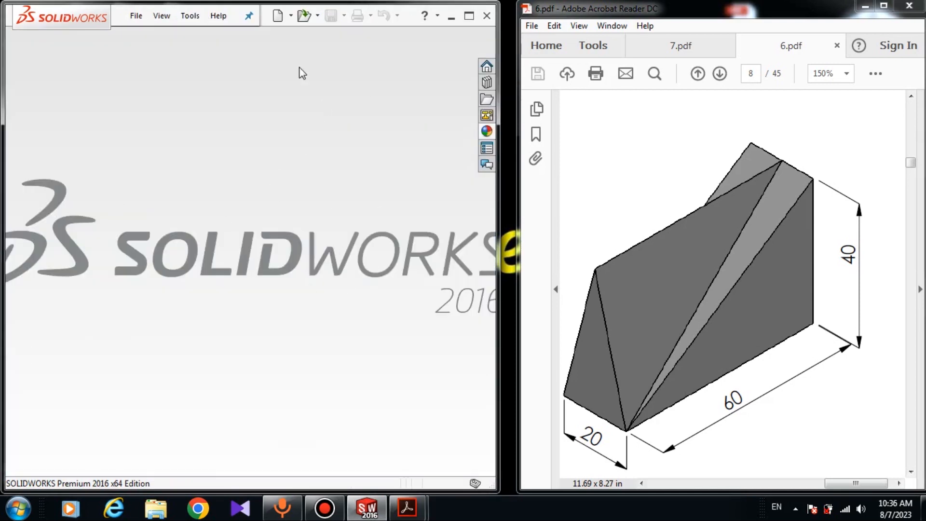
{"action": "left_click", "coordinate": [276, 16]}
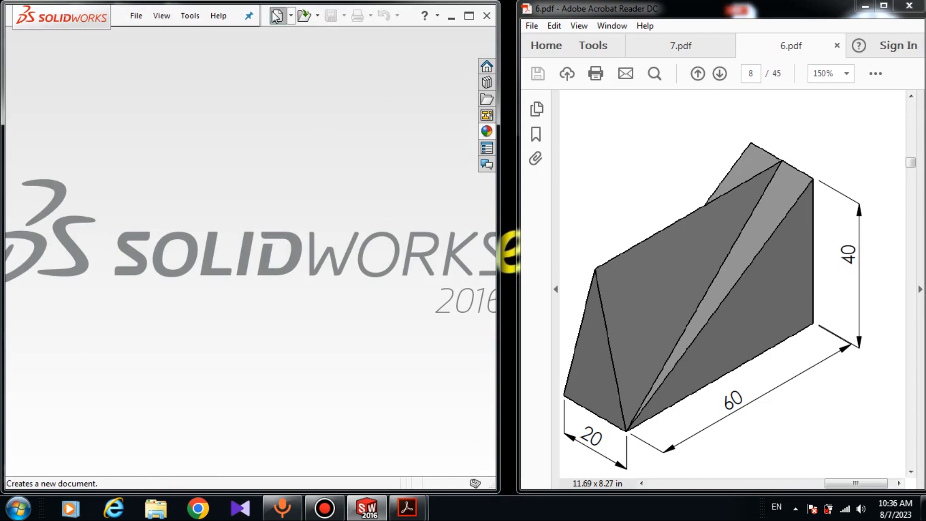
{"action": "left_click", "coordinate": [496, 370]}
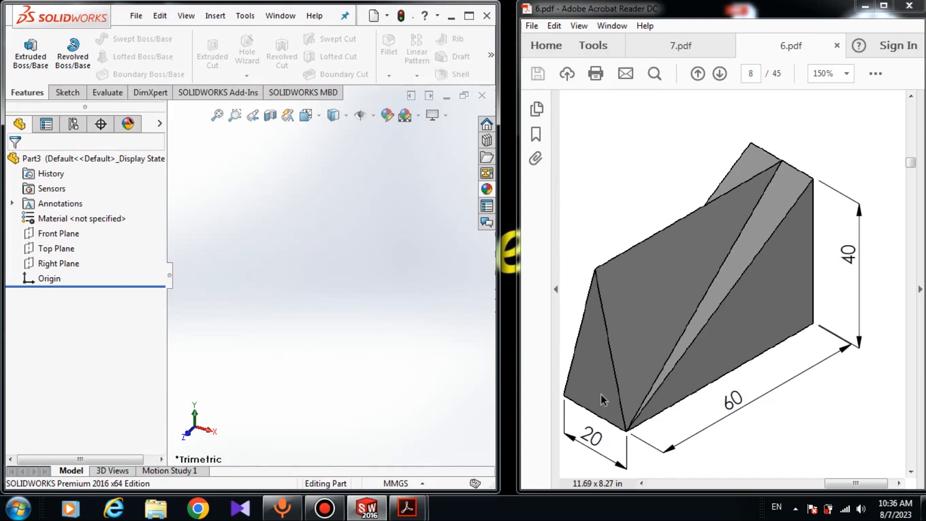
Step: Start a sketch on the Front Plane and draw a horizontal midpoint line about 59 mm long centred on the origin
{"action": "left_click", "coordinate": [62, 235]}
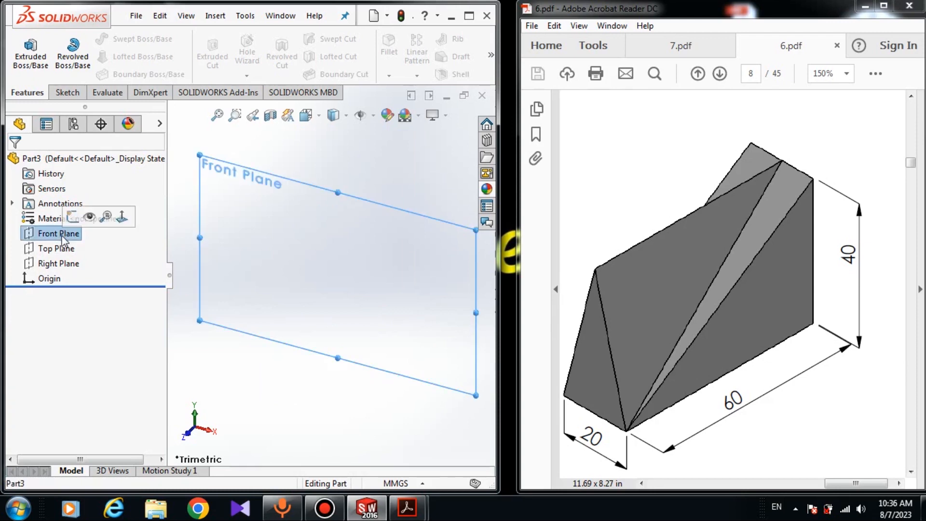
{"action": "left_click", "coordinate": [72, 215]}
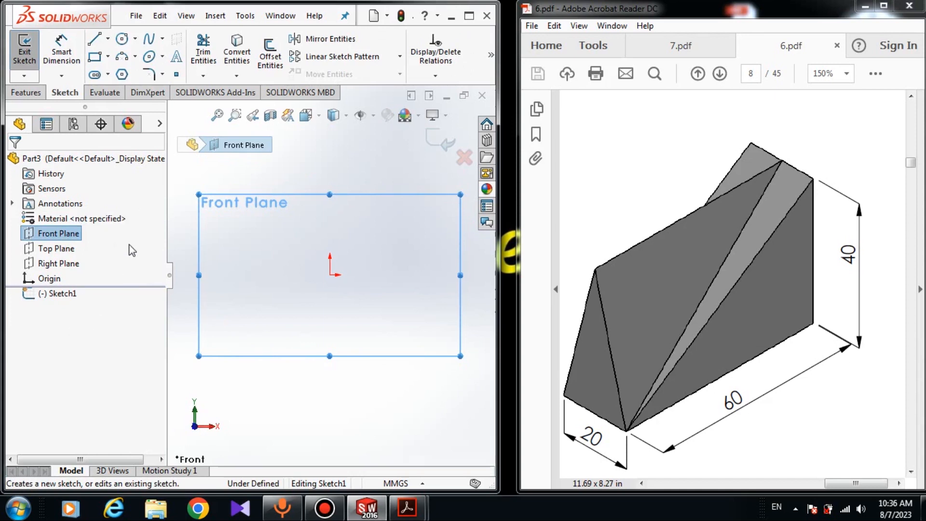
{"action": "left_click", "coordinate": [206, 226]}
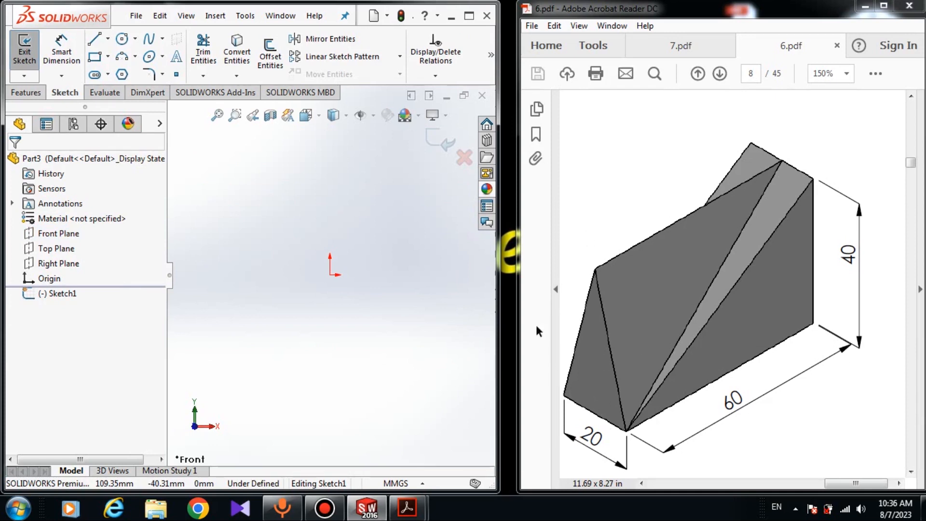
{"action": "left_click", "coordinate": [107, 38]}
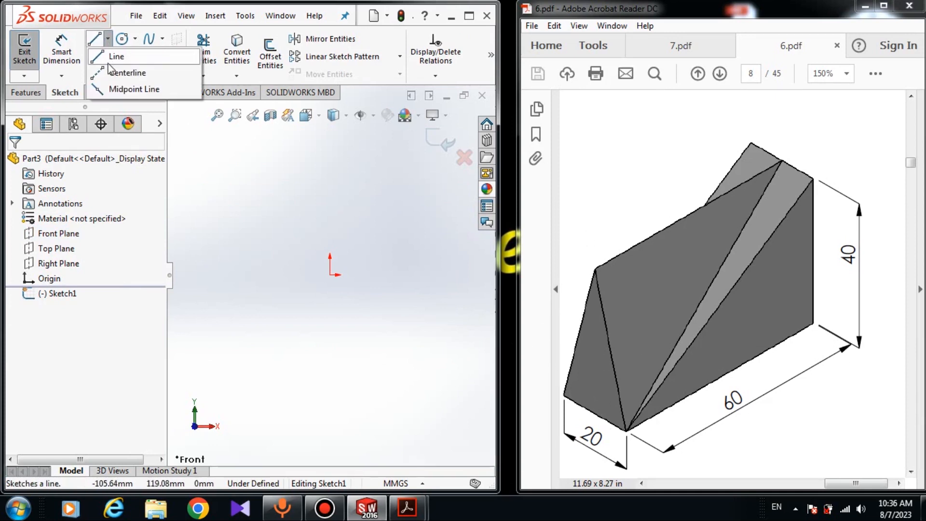
{"action": "left_click", "coordinate": [131, 89]}
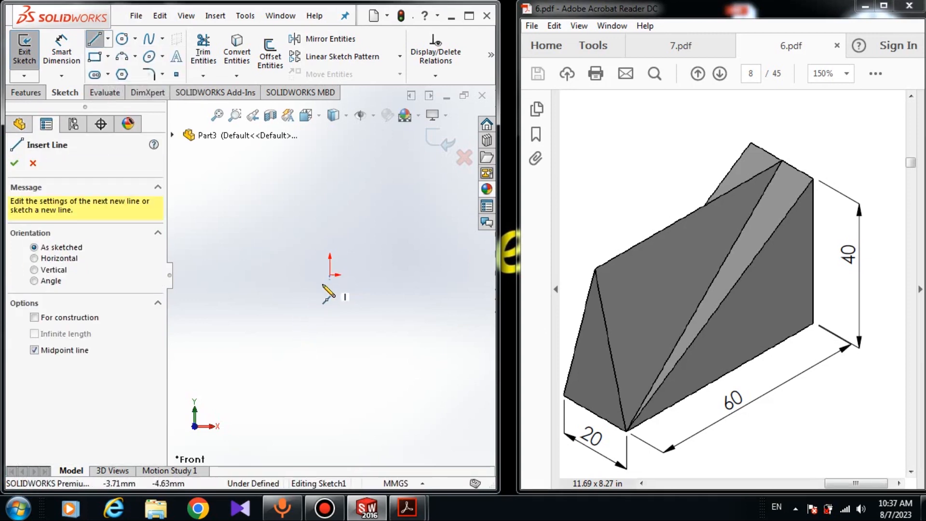
{"action": "left_click", "coordinate": [330, 275]}
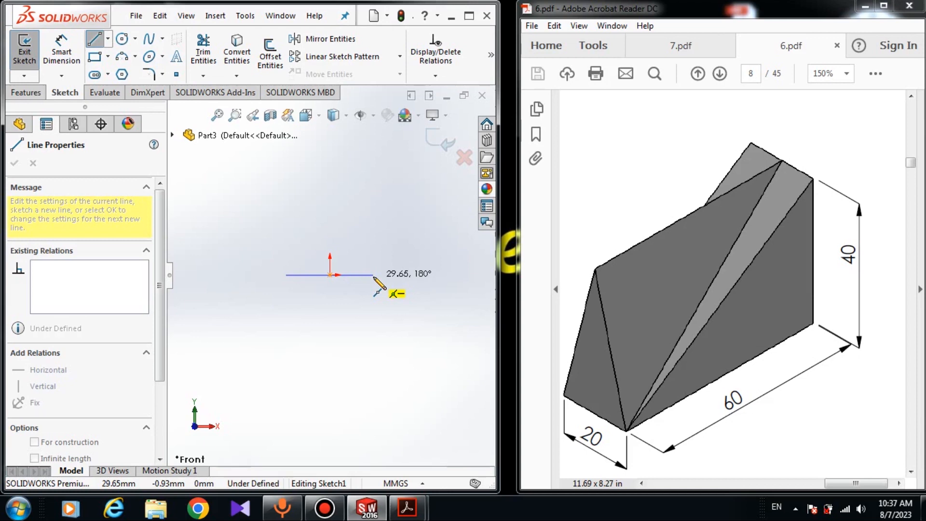
{"action": "left_click", "coordinate": [374, 275]}
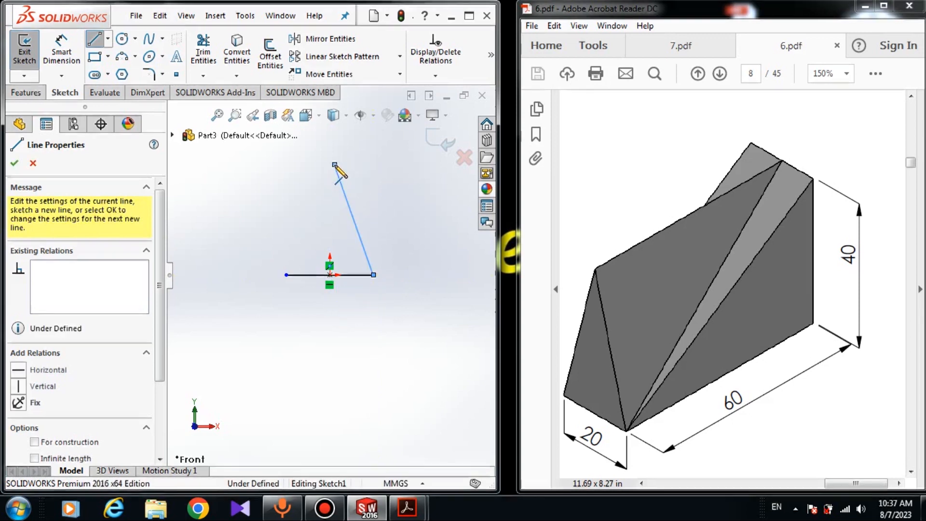
Step: Close the triangle with two sloping lines from the base line's ends to an apex above the origin
{"action": "left_click", "coordinate": [335, 164]}
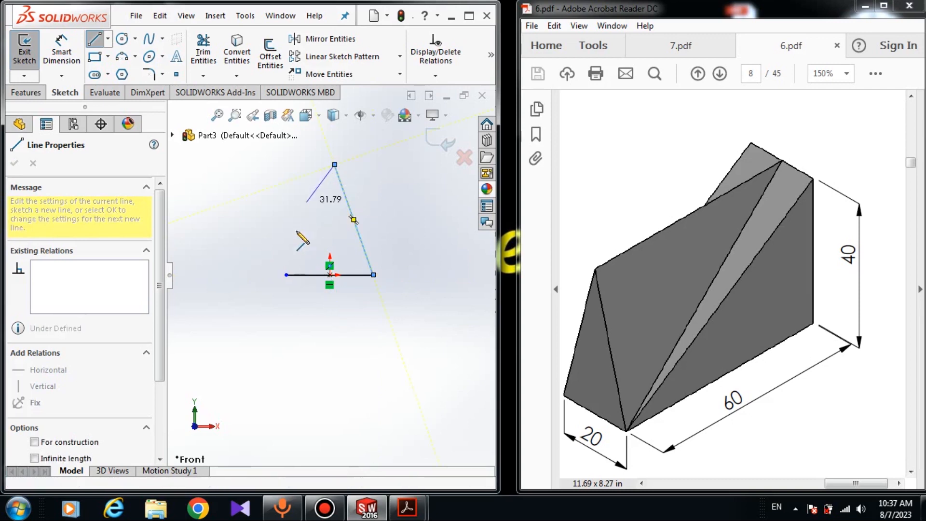
{"action": "left_click", "coordinate": [286, 274]}
{"action": "right_click", "coordinate": [285, 305]}
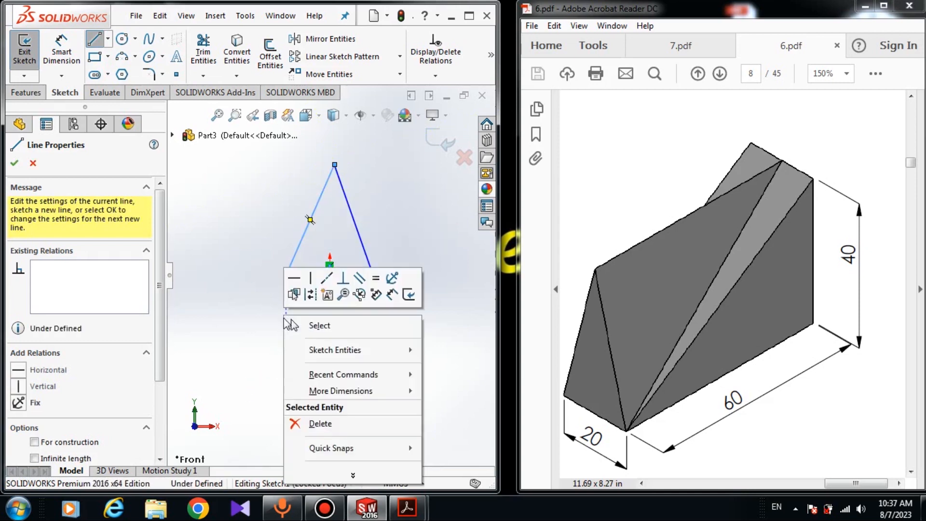
{"action": "left_click", "coordinate": [299, 325]}
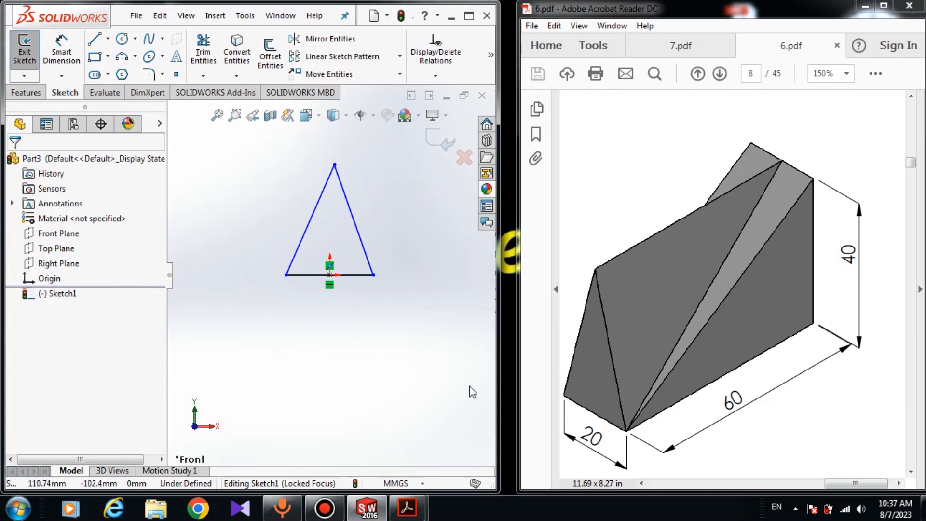
Step: Dimension the triangle's base line to 20 mm
{"action": "left_click", "coordinate": [61, 55]}
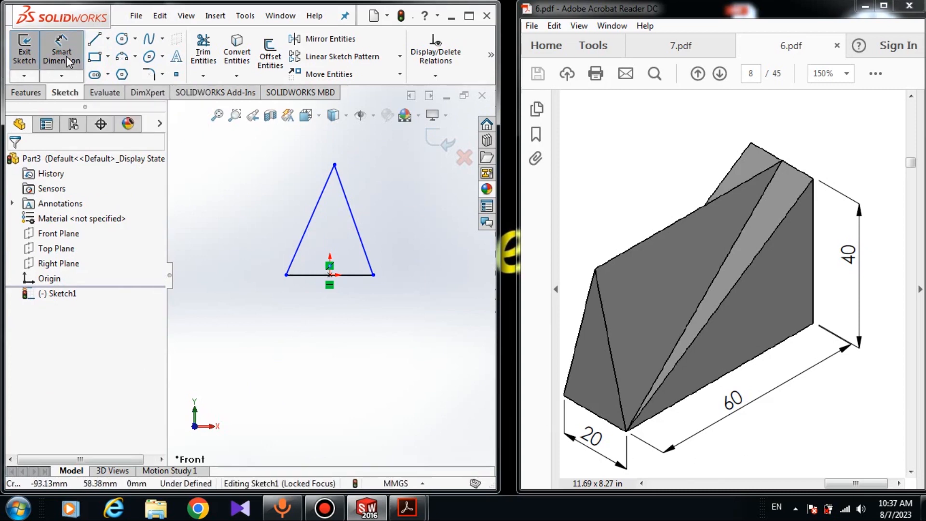
{"action": "left_click", "coordinate": [304, 278]}
{"action": "left_click", "coordinate": [310, 362]}
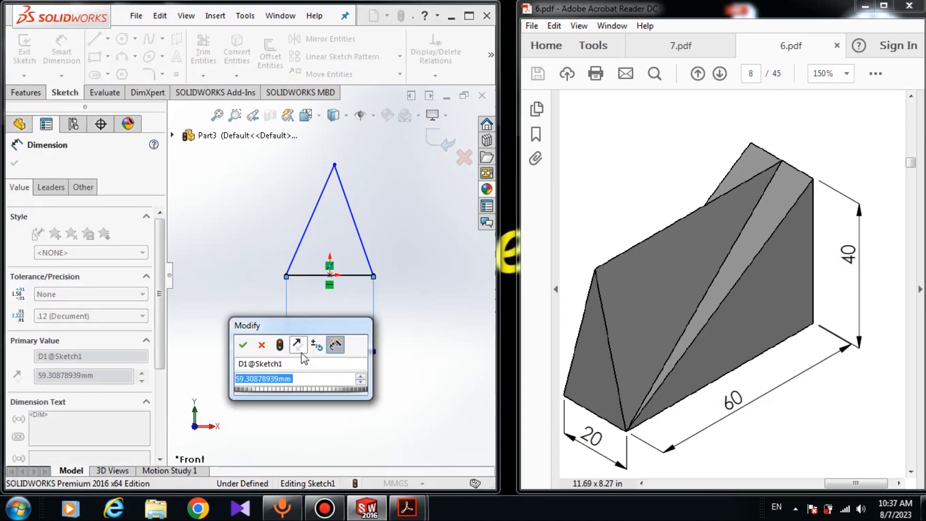
{"action": "type", "text": "20"}
{"action": "key", "text": "Return"}
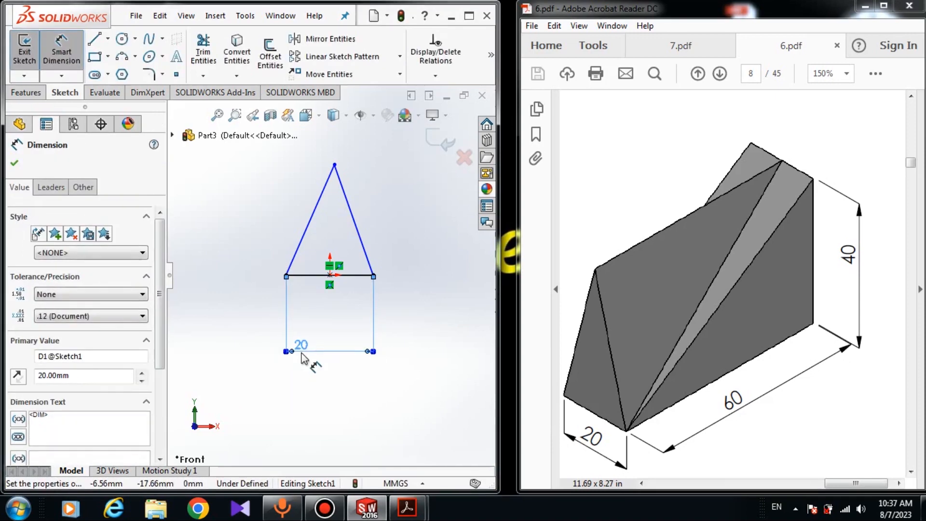
{"action": "key", "text": "Escape"}
Step: Dimension the vertical distance from the base midpoint to the triangle's apex as 40 mm
{"action": "left_click", "coordinate": [333, 273]}
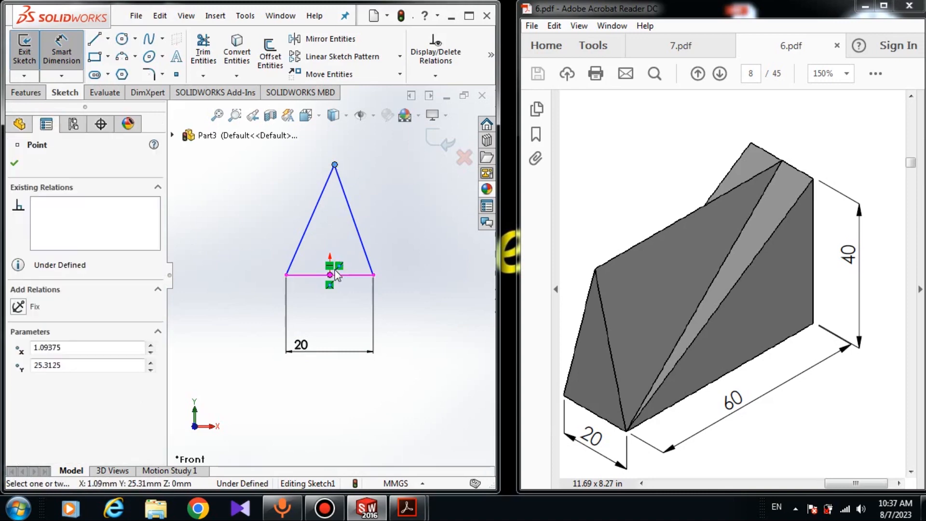
{"action": "left_click", "coordinate": [334, 164]}
{"action": "left_click", "coordinate": [440, 261]}
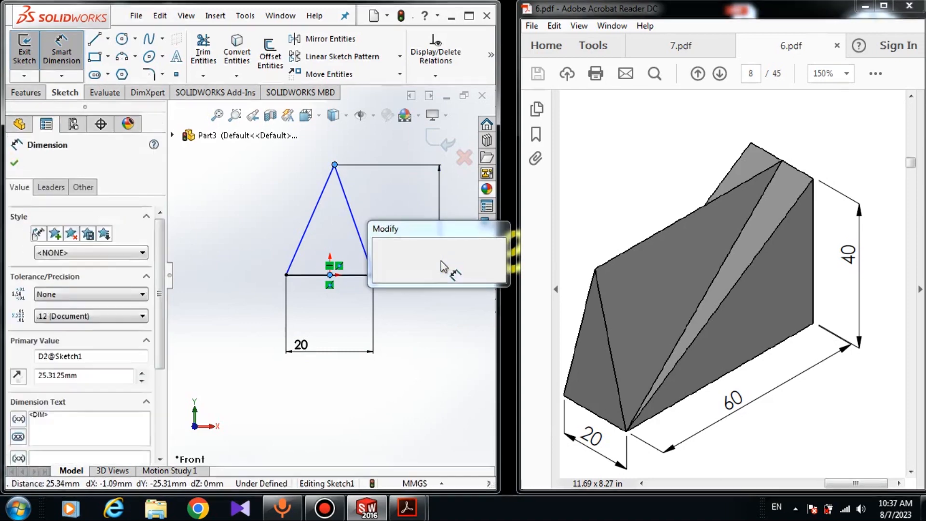
{"action": "type", "text": "40"}
{"action": "key", "text": "Return"}
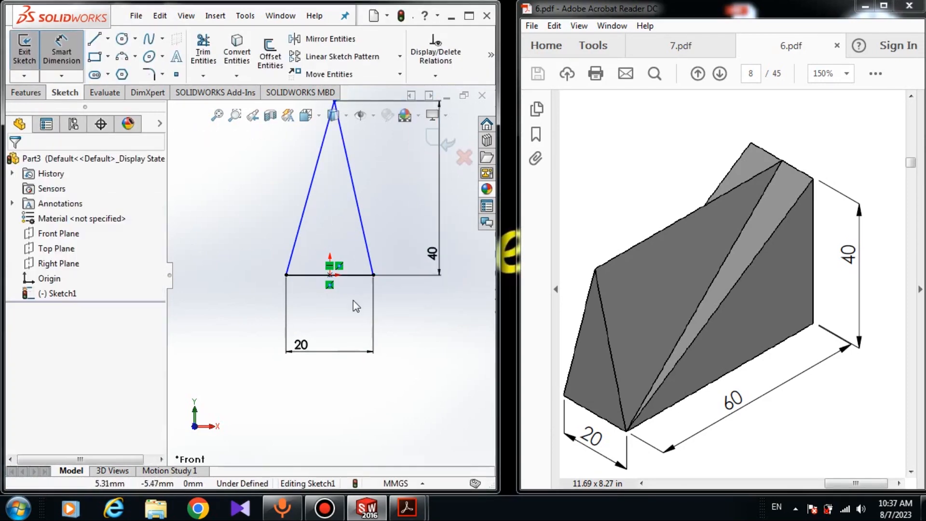
{"action": "key", "text": "Escape"}
{"action": "scroll", "coordinate": [326, 298], "scroll_direction": "up", "scroll_amount": 2}
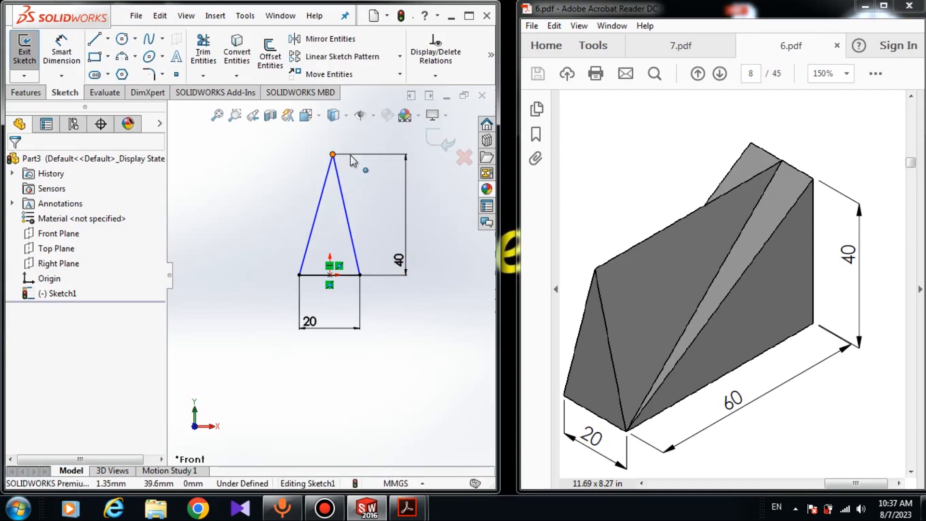
Step: Test the apex's sideways movement and add a Vertical relation between the apex and the base midpoint
{"action": "left_click_drag", "start_coordinate": [333, 154], "coordinate": [369, 154]}
{"action": "left_click", "coordinate": [299, 172]}
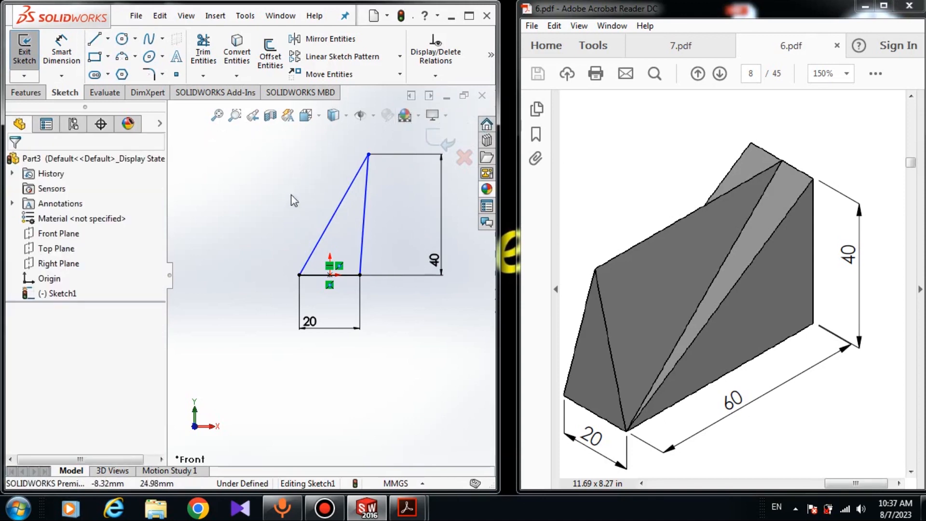
{"action": "left_click", "coordinate": [369, 155]}
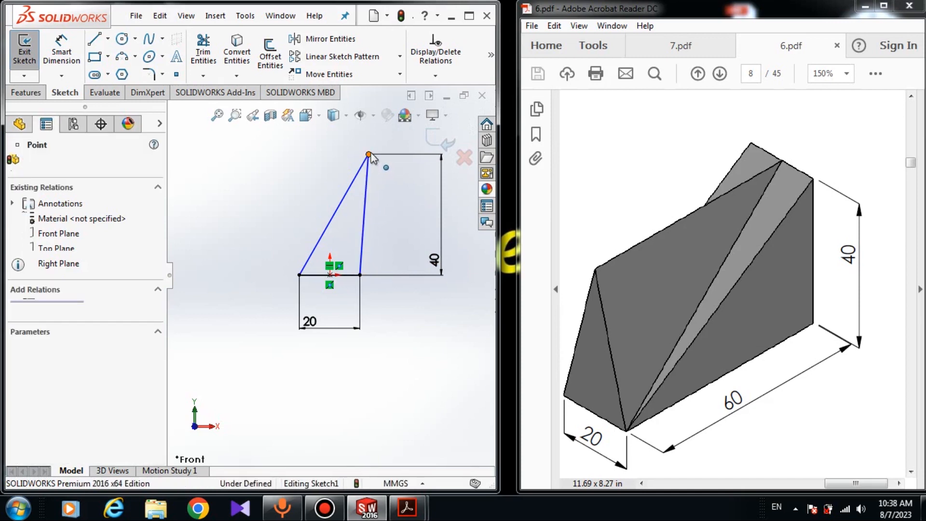
{"action": "left_click", "coordinate": [330, 275], "text": "ctrl"}
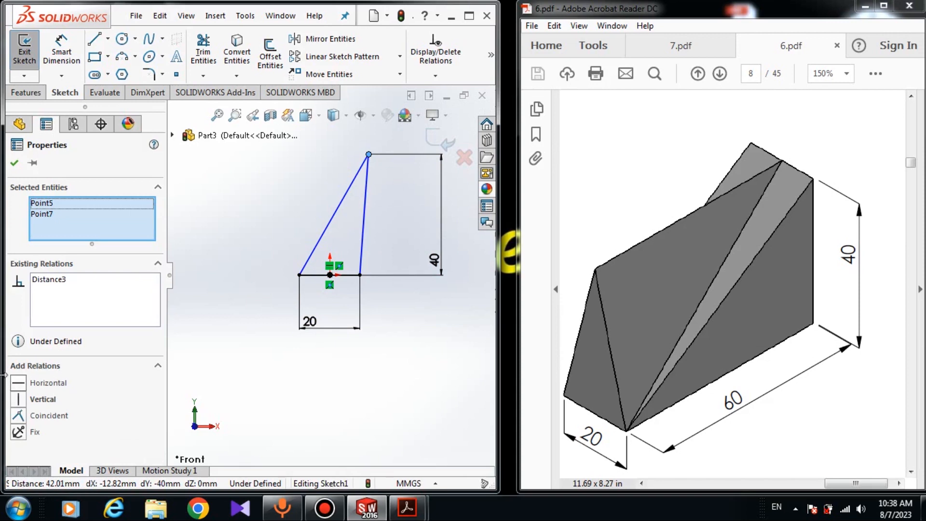
{"action": "left_click", "coordinate": [18, 400]}
{"action": "left_click", "coordinate": [215, 382]}
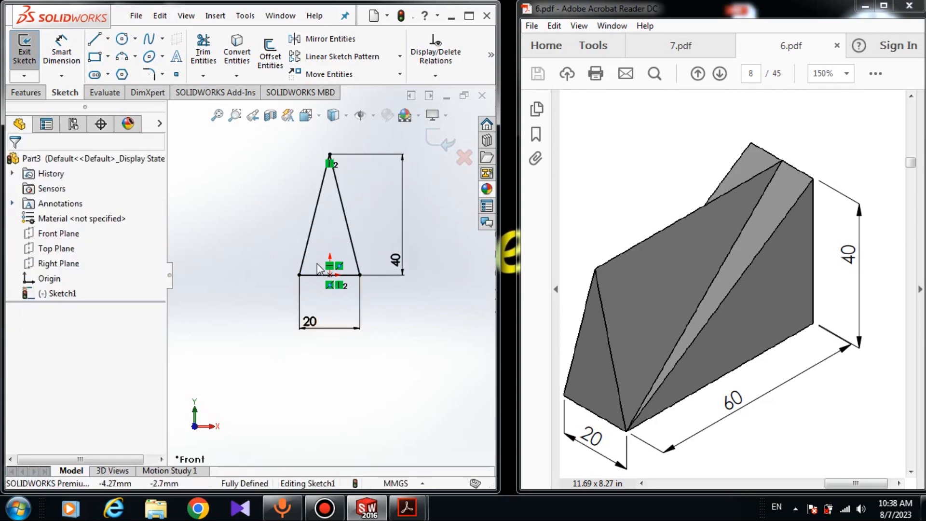
{"action": "left_click", "coordinate": [329, 153]}
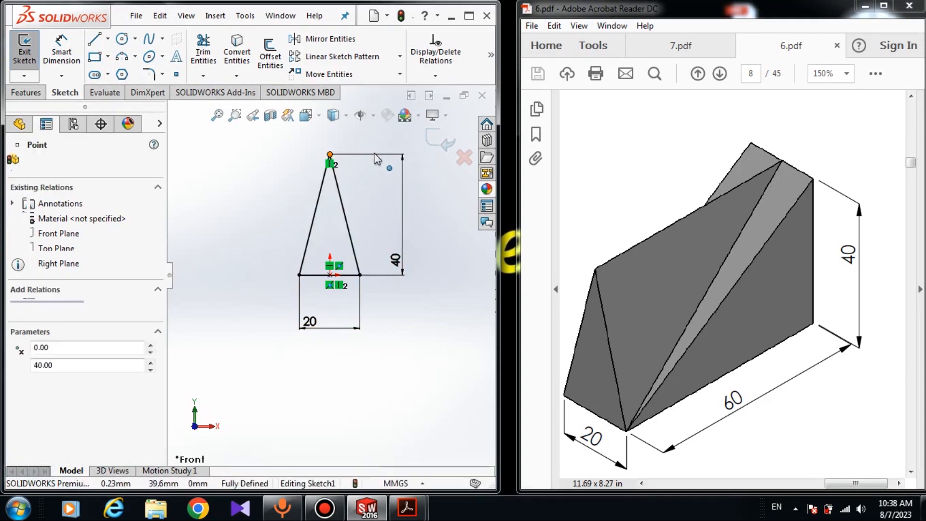
{"action": "left_click", "coordinate": [279, 173]}
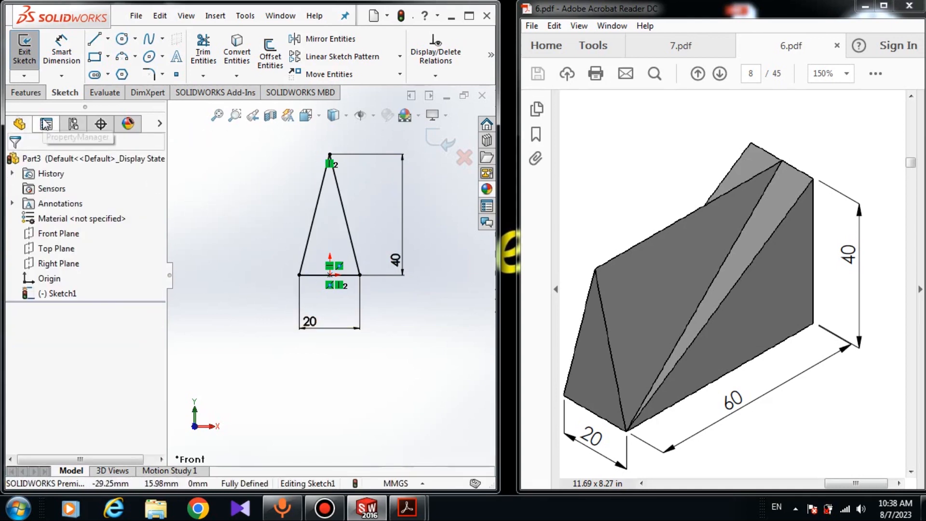
Step: Extrude the triangular sketch region as a blind boss 60 mm deep
{"action": "left_click", "coordinate": [21, 93]}
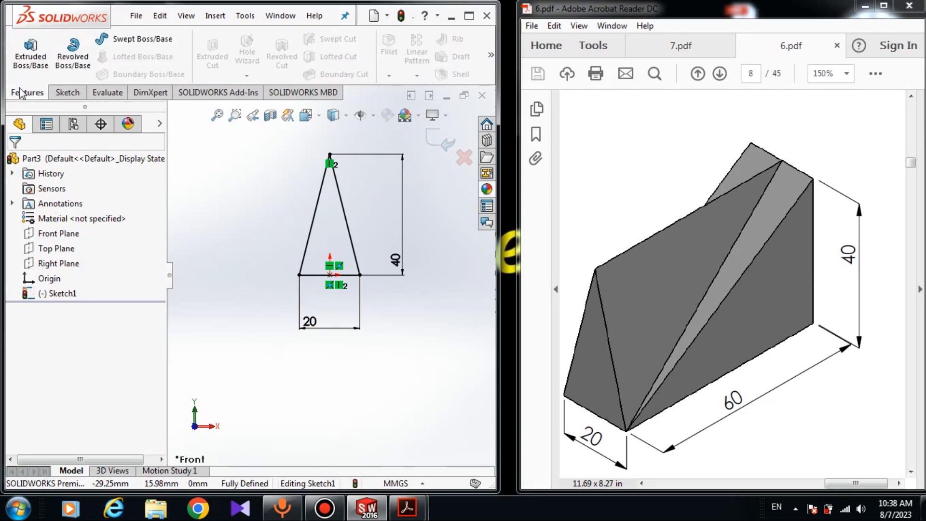
{"action": "right_click", "coordinate": [21, 92]}
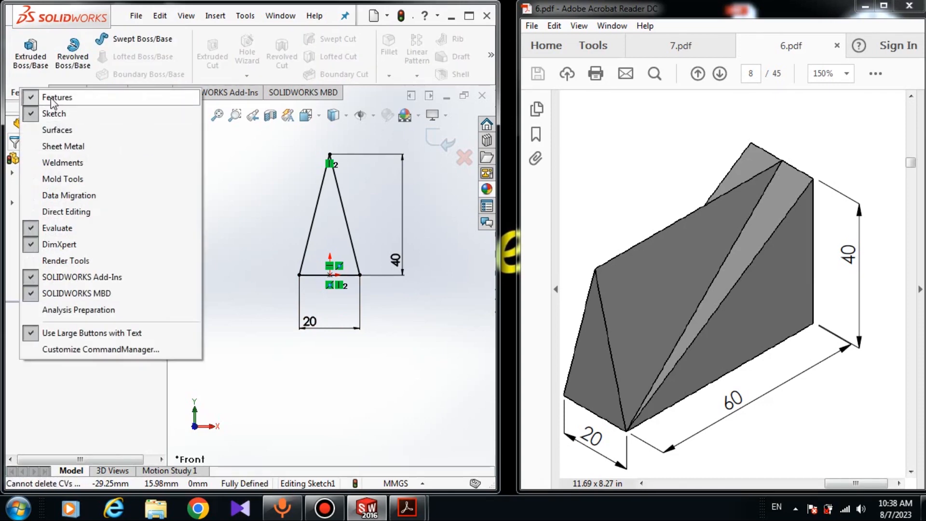
{"action": "left_click", "coordinate": [15, 100]}
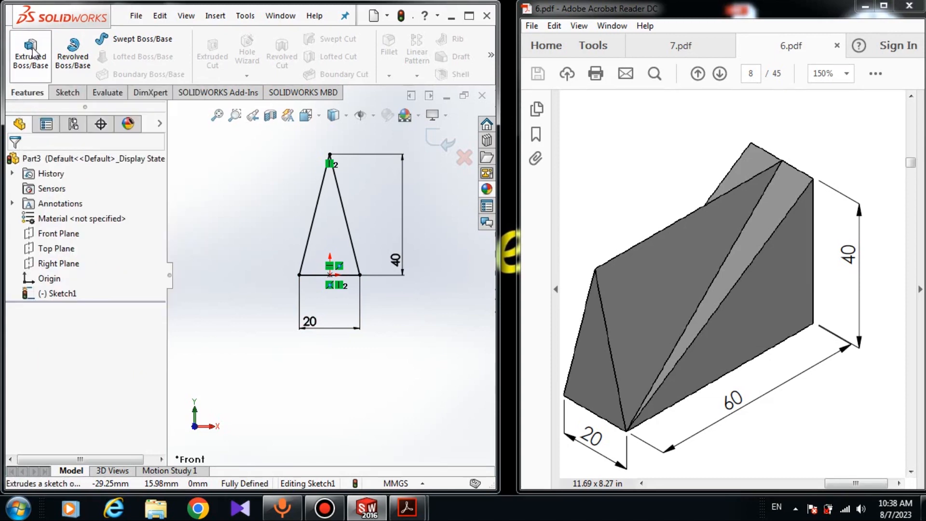
{"action": "left_click", "coordinate": [30, 53]}
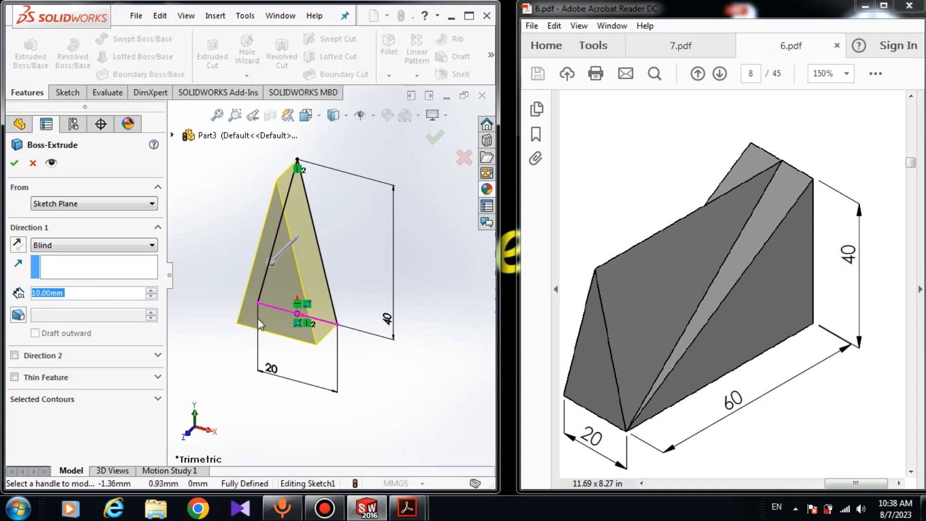
{"action": "type", "text": "60"}
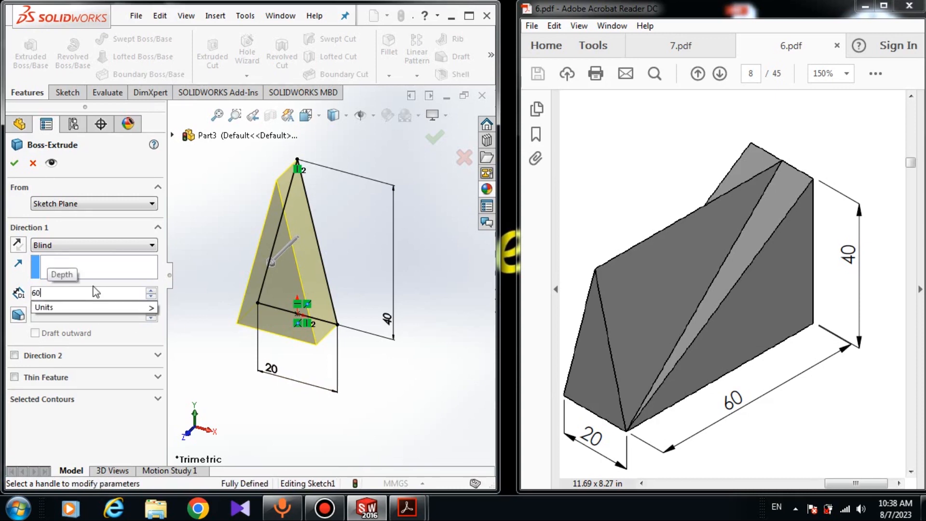
{"action": "key", "text": "Return"}
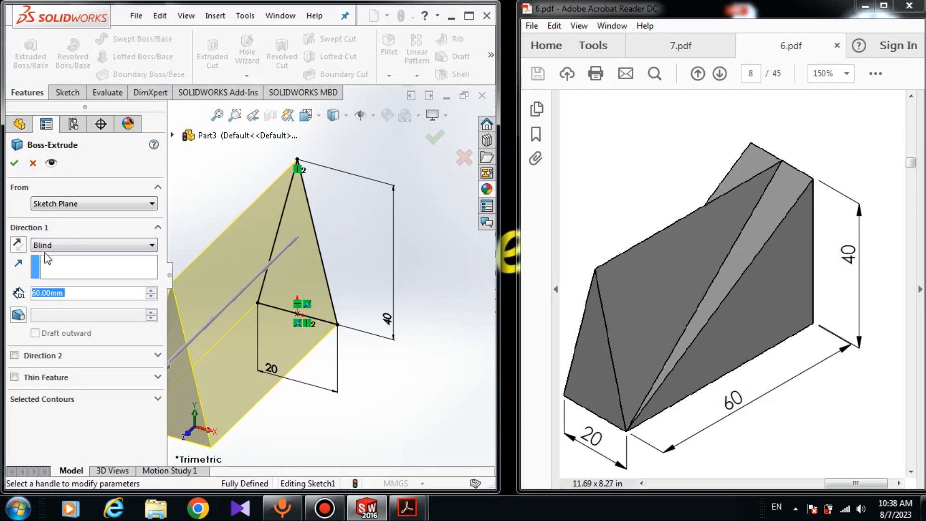
{"action": "left_click", "coordinate": [41, 398]}
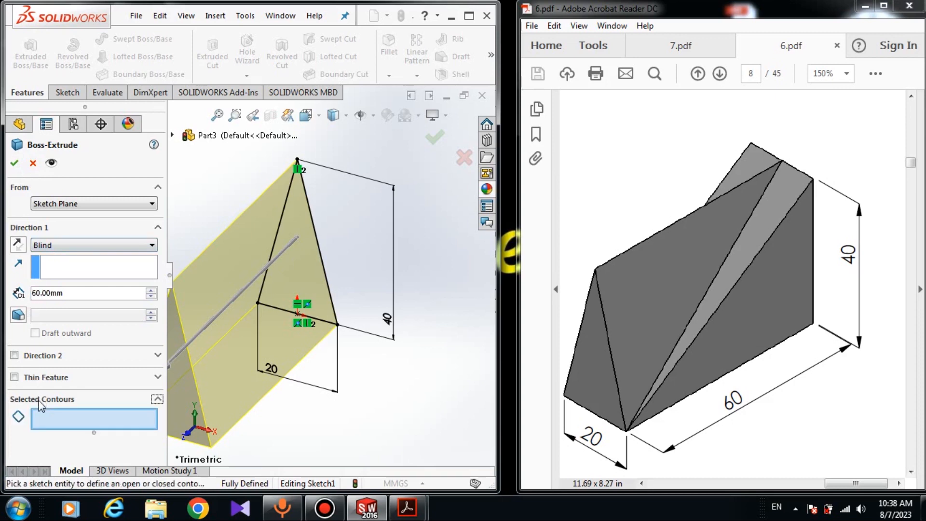
{"action": "left_click", "coordinate": [299, 239]}
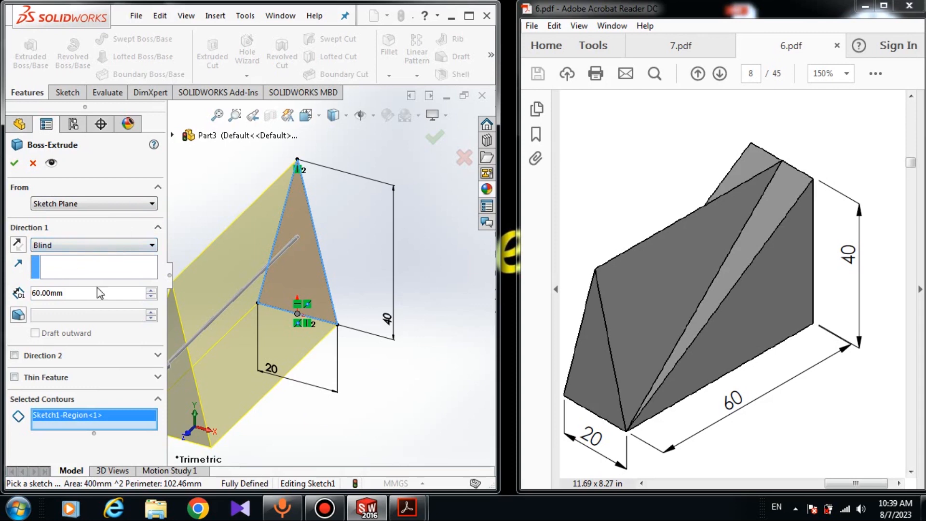
{"action": "left_click", "coordinate": [14, 164]}
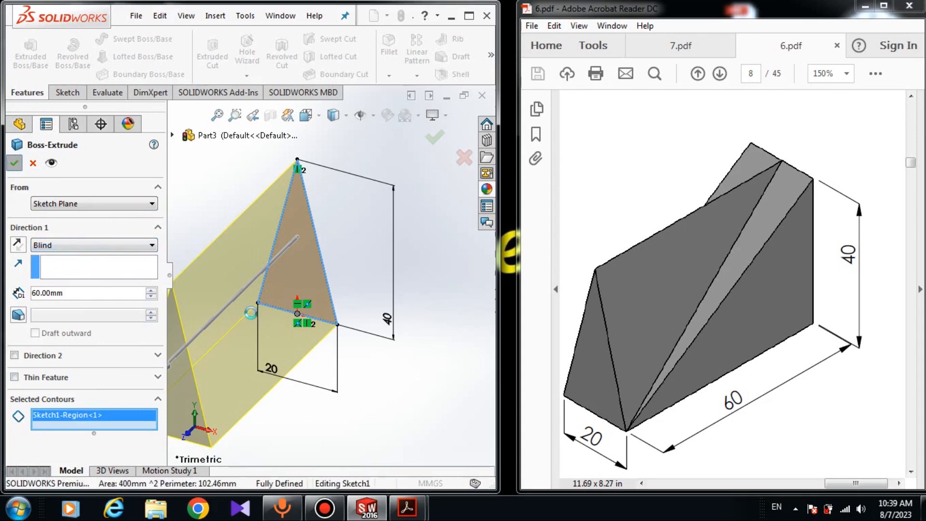
Step: Start a sketch on the Right Plane and orient the view normal to it
{"action": "middle_click_drag", "start_coordinate": [308, 308], "coordinate": [325, 287]}
{"action": "middle_click_drag", "start_coordinate": [444, 285], "coordinate": [299, 295]}
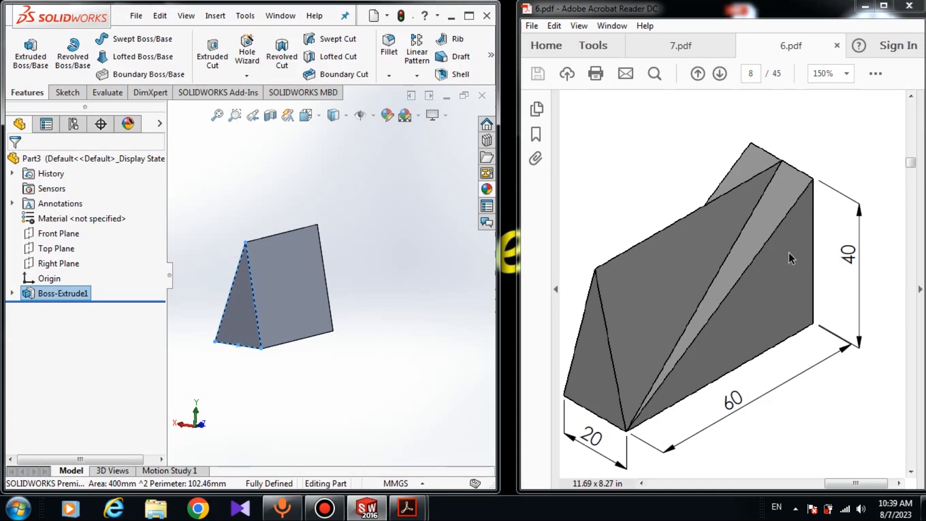
{"action": "left_click", "coordinate": [252, 194]}
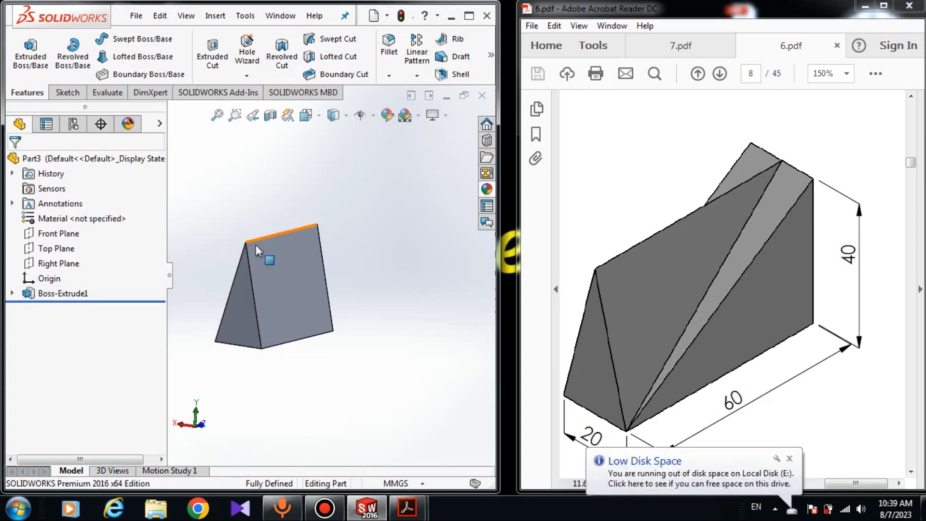
{"action": "middle_click_drag", "start_coordinate": [290, 199], "coordinate": [300, 207]}
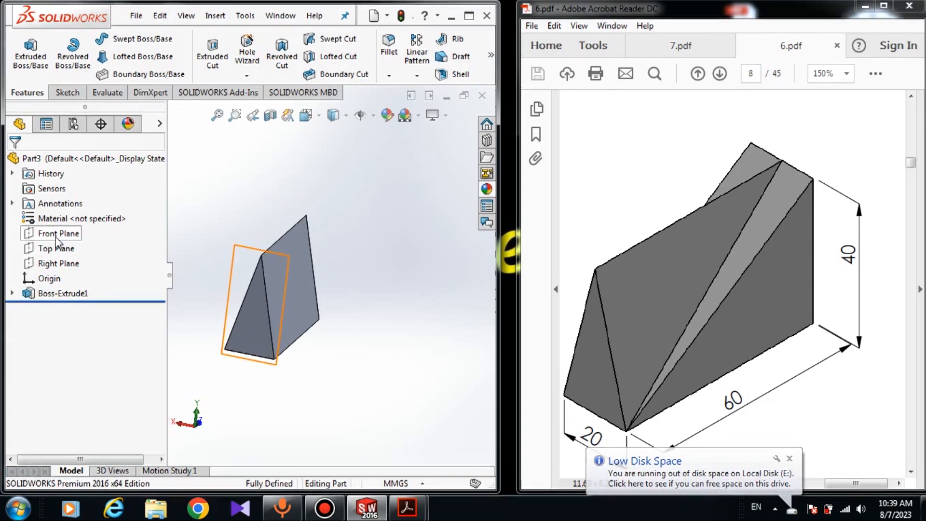
{"action": "left_click", "coordinate": [54, 264]}
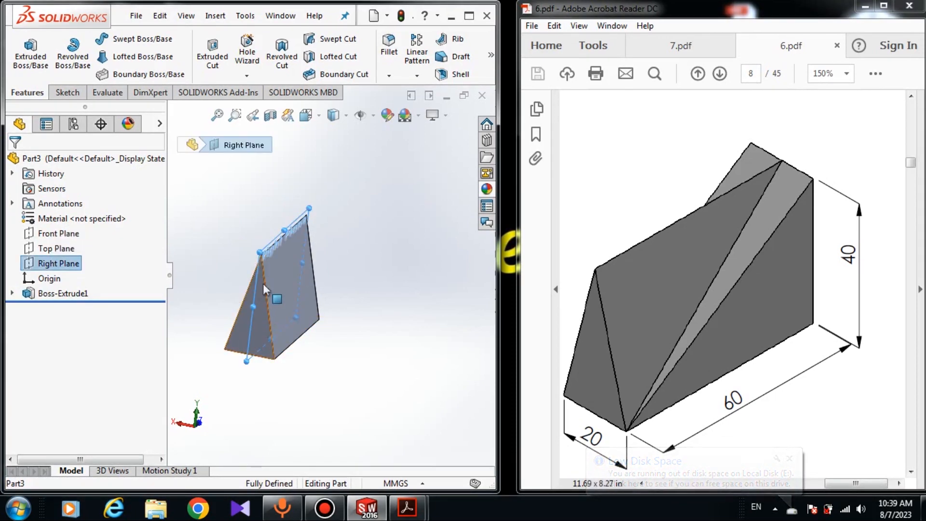
{"action": "scroll", "coordinate": [262, 283], "scroll_direction": "down", "scroll_amount": 3}
{"action": "middle_click_drag", "start_coordinate": [279, 269], "coordinate": [309, 190]}
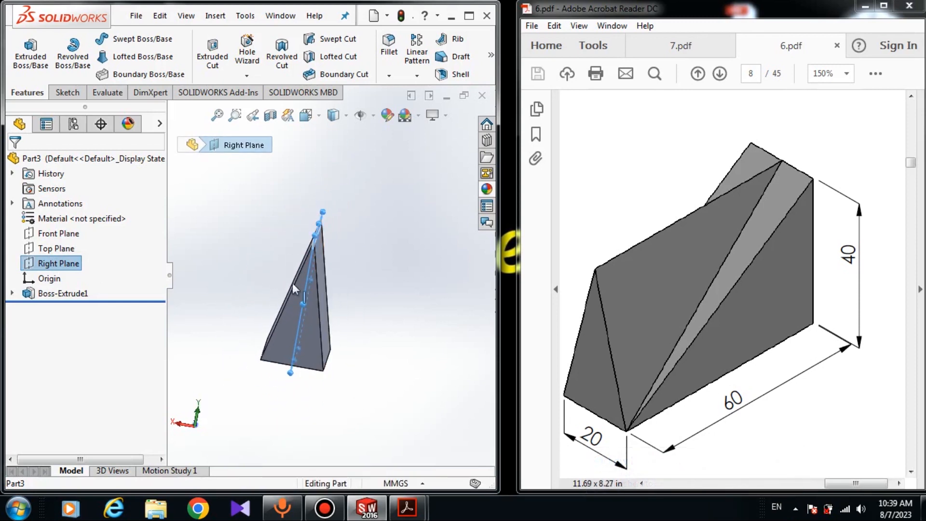
{"action": "middle_click_drag", "start_coordinate": [326, 250], "coordinate": [330, 215]}
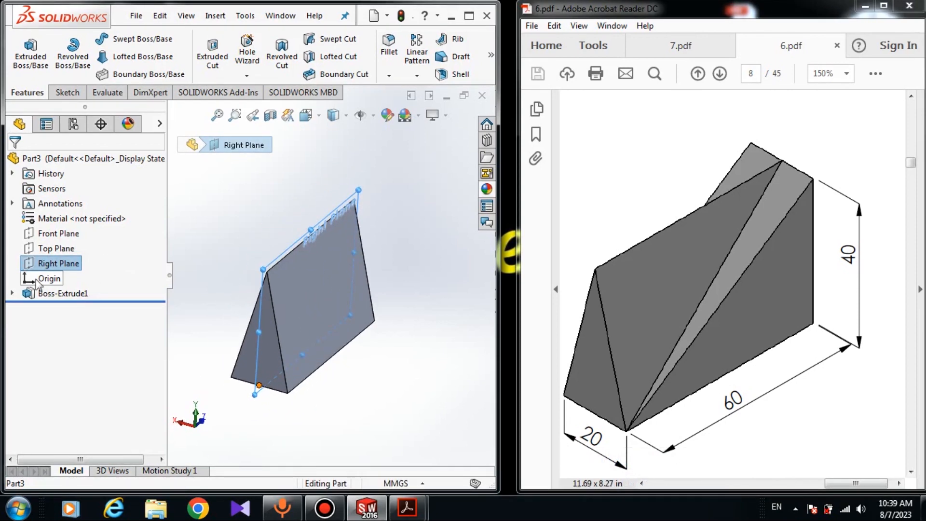
{"action": "left_click", "coordinate": [43, 266]}
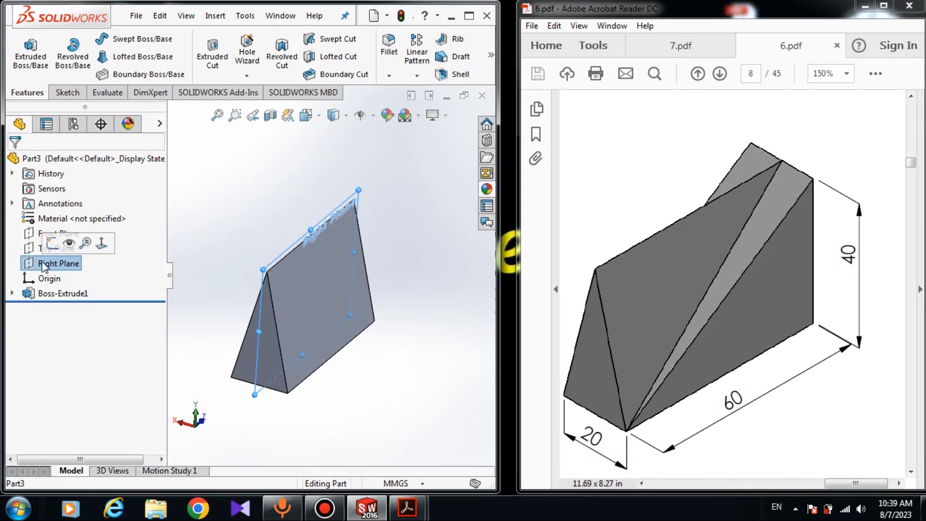
{"action": "left_click", "coordinate": [38, 237]}
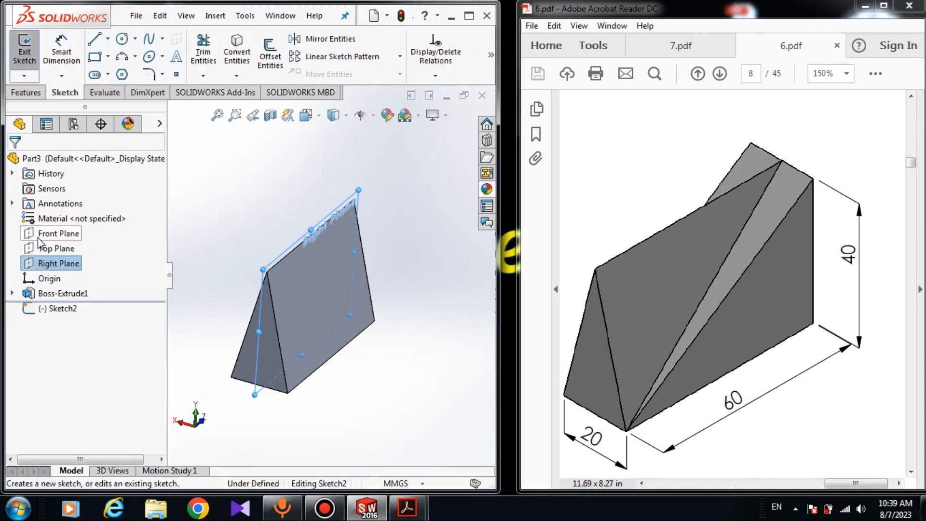
{"action": "left_click", "coordinate": [54, 311]}
{"action": "left_click", "coordinate": [85, 299]}
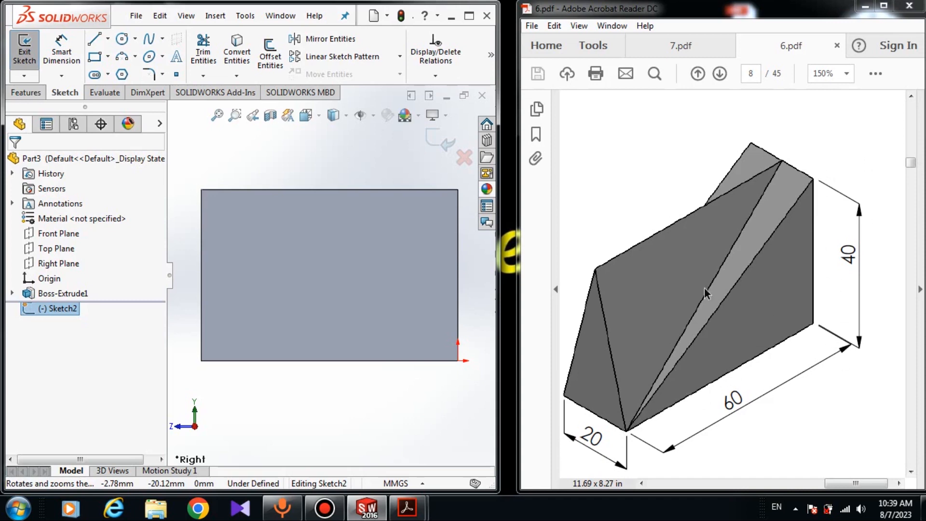
Step: Sketch a closed right triangle along the body's vertical edge at the origin, its base edge and the diagonal joining their far ends
{"action": "left_click", "coordinate": [93, 39]}
{"action": "scroll", "coordinate": [374, 240], "scroll_direction": "up", "scroll_amount": 2}
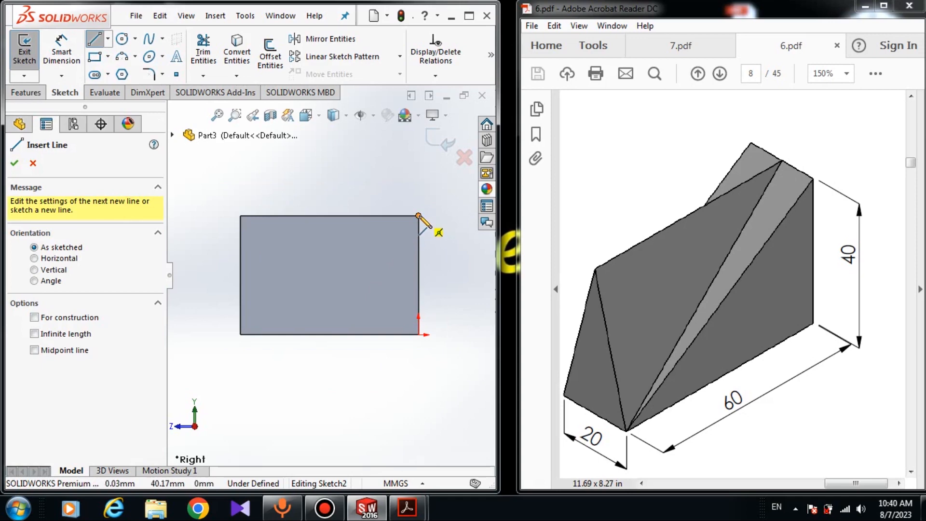
{"action": "left_click", "coordinate": [419, 215]}
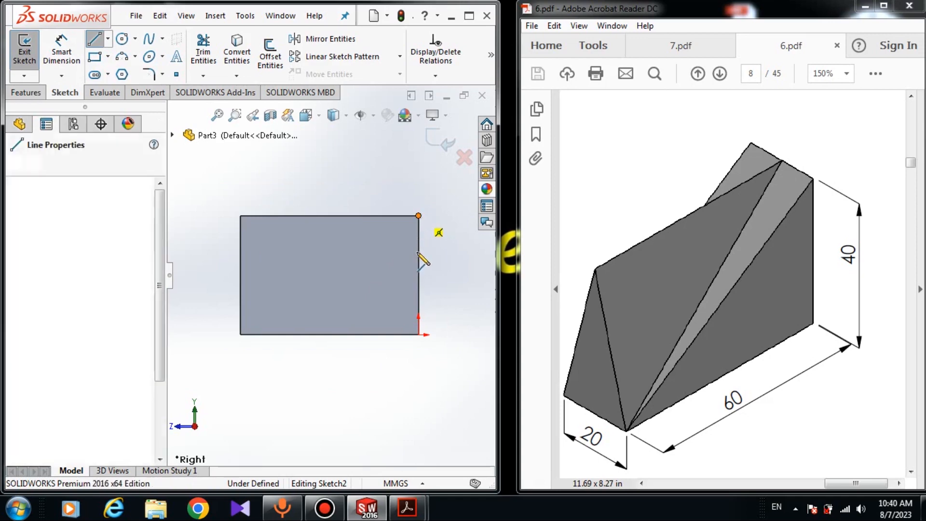
{"action": "left_click", "coordinate": [418, 334]}
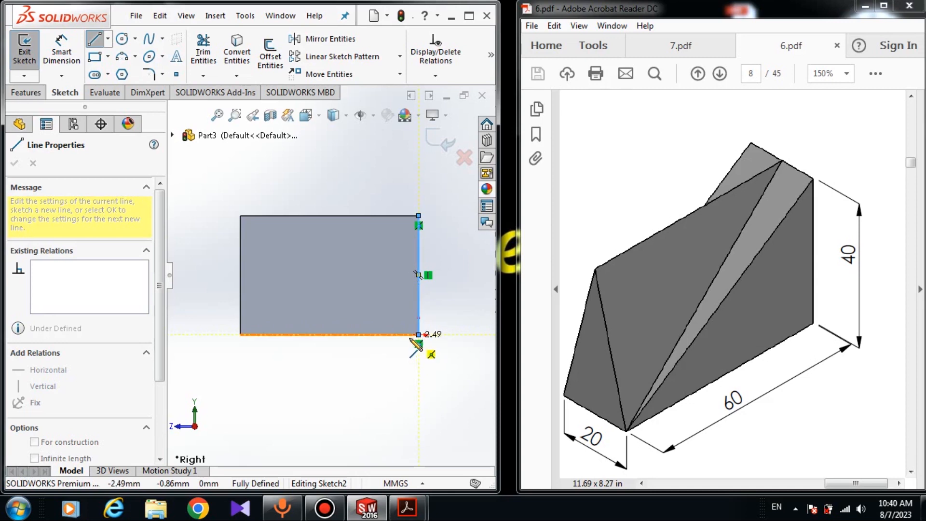
{"action": "left_click", "coordinate": [241, 335]}
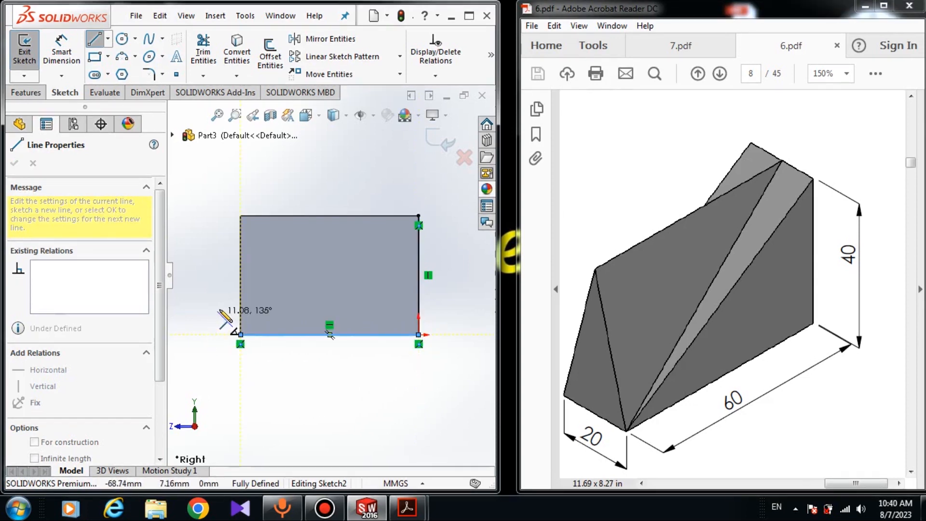
{"action": "left_click", "coordinate": [419, 216]}
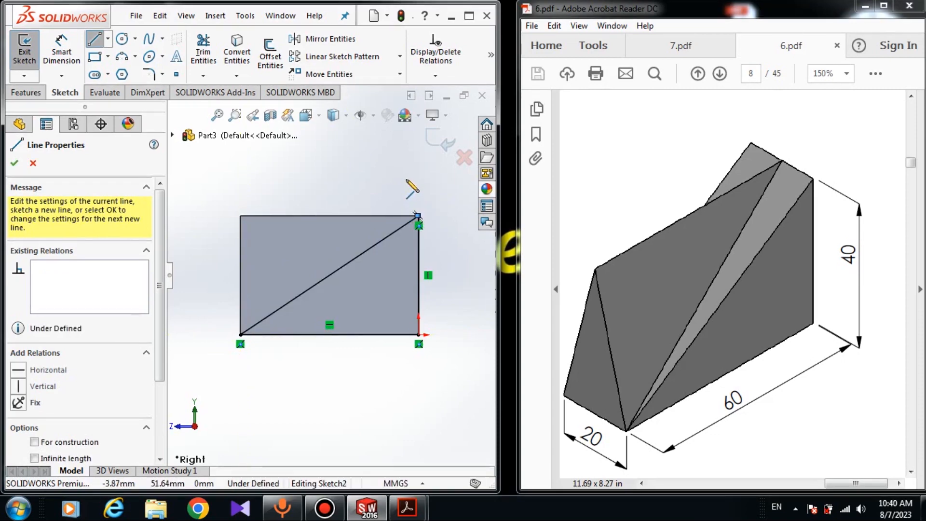
{"action": "right_click", "coordinate": [352, 160]}
{"action": "left_click", "coordinate": [359, 160]}
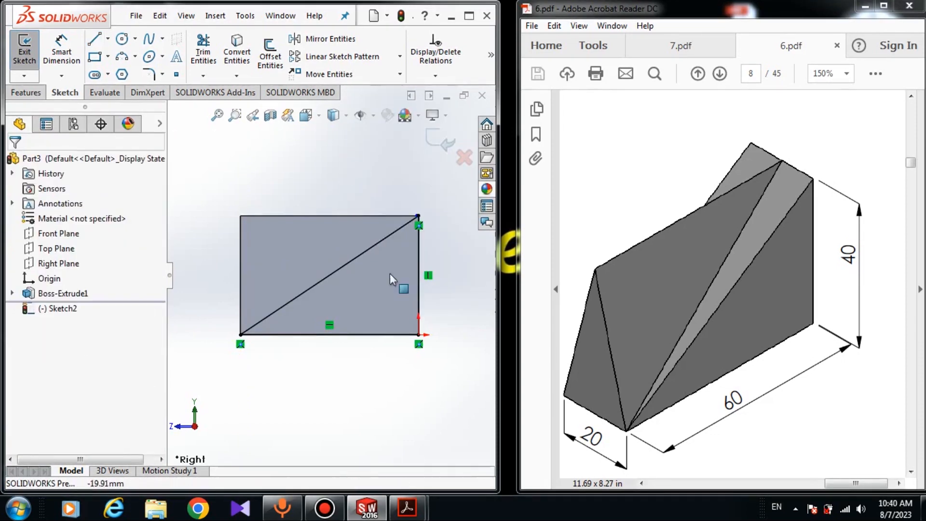
Step: Check the existing relations and coordinates of the right triangle's three corner points
{"action": "scroll", "coordinate": [388, 265], "scroll_direction": "down", "scroll_amount": 2}
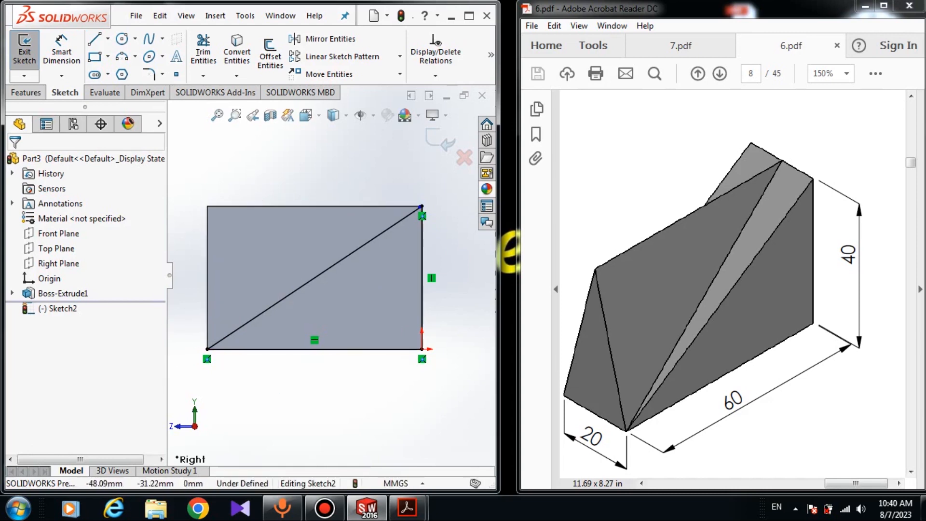
{"action": "left_click", "coordinate": [423, 349]}
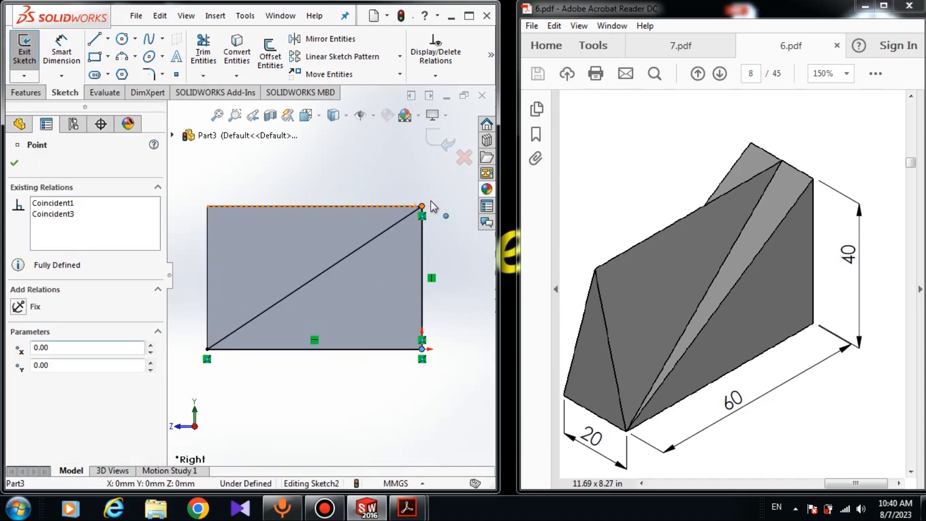
{"action": "left_click", "coordinate": [428, 203]}
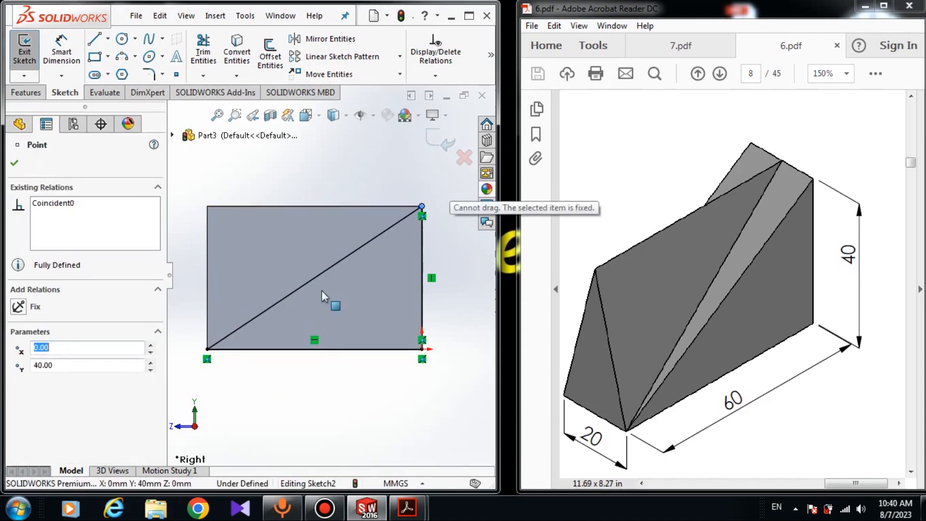
{"action": "left_click", "coordinate": [205, 356]}
{"action": "left_click", "coordinate": [208, 348]}
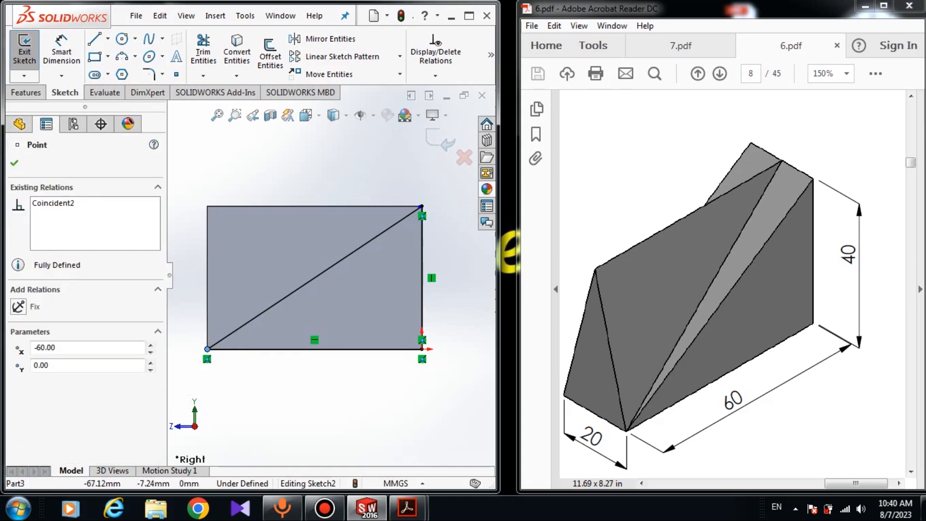
{"action": "key", "text": "Escape"}
Step: Set up a boss extrude from the side-profile triangle sketch with a depth of 20 mm
{"action": "middle_click_drag", "start_coordinate": [347, 252], "coordinate": [363, 245]}
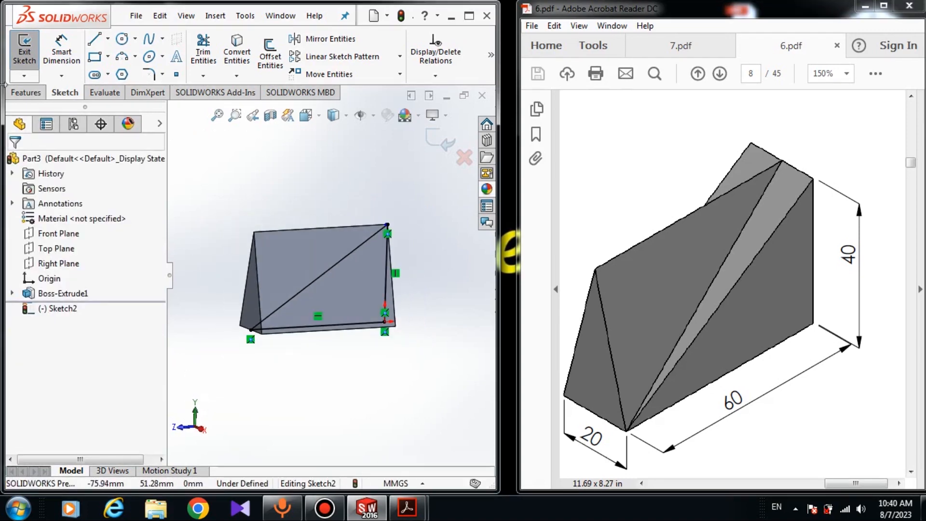
{"action": "left_click", "coordinate": [26, 92]}
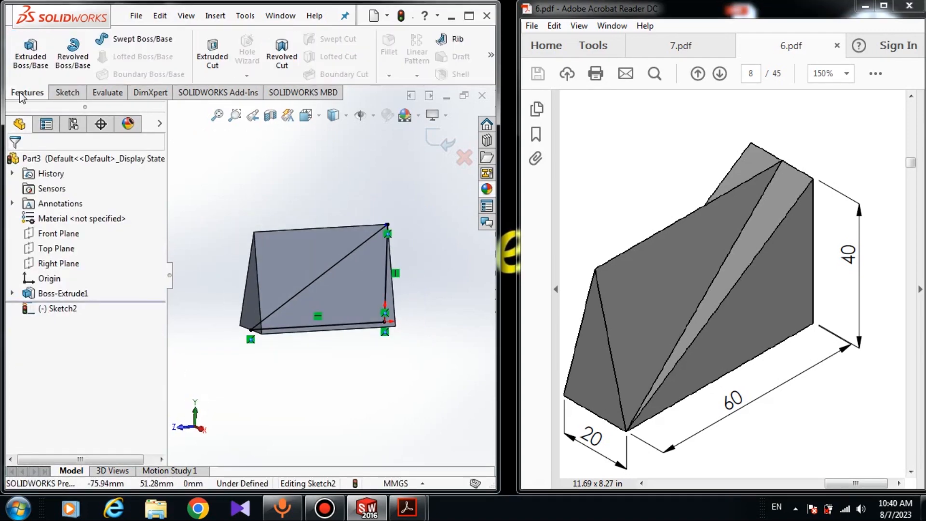
{"action": "left_click", "coordinate": [31, 60]}
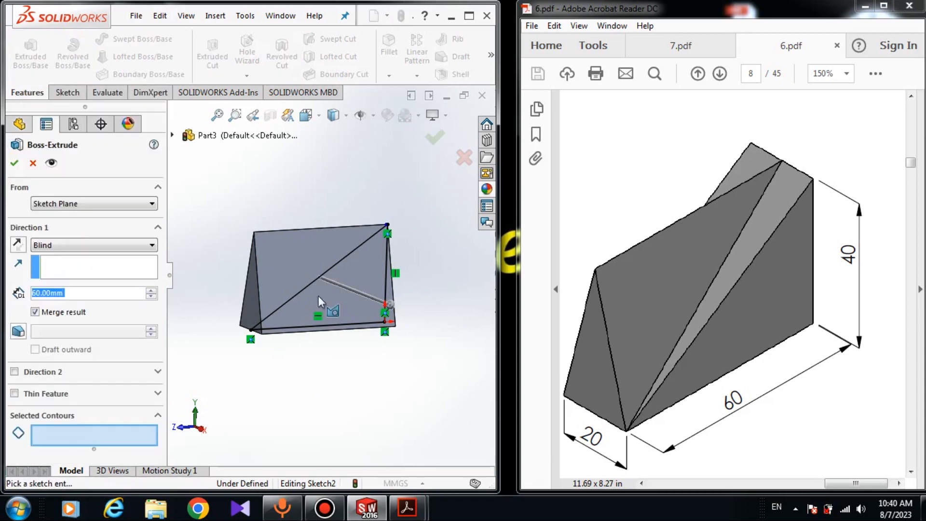
{"action": "middle_click_drag", "start_coordinate": [285, 258], "coordinate": [27, 365]}
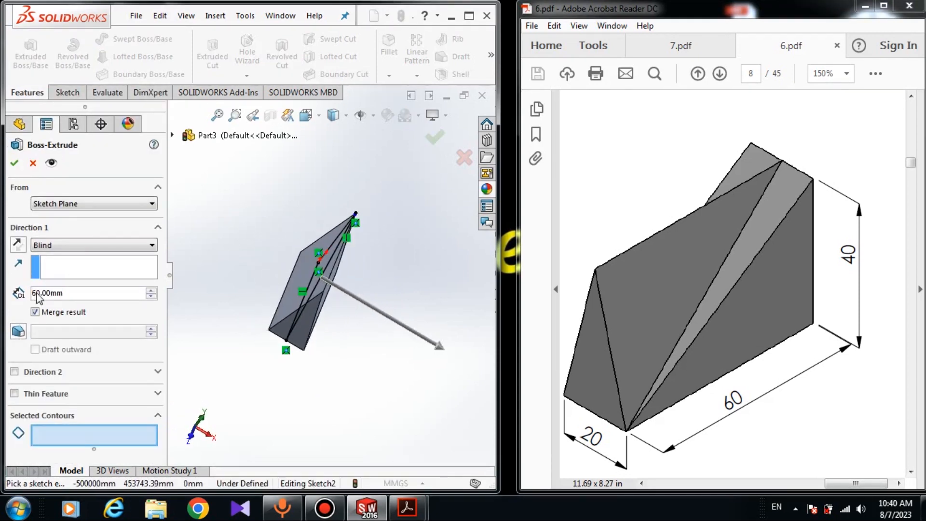
{"action": "double_click", "coordinate": [84, 297]}
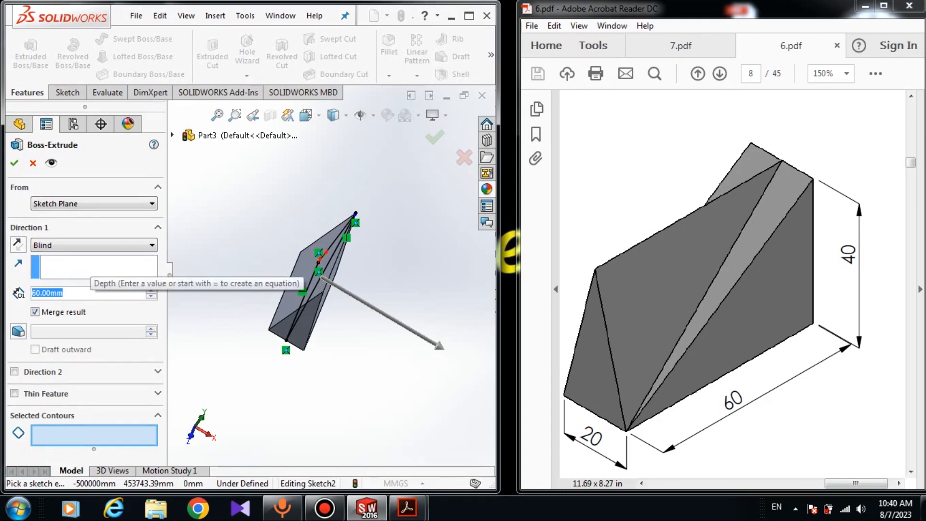
{"action": "type", "text": "20"}
{"action": "key", "text": "Return"}
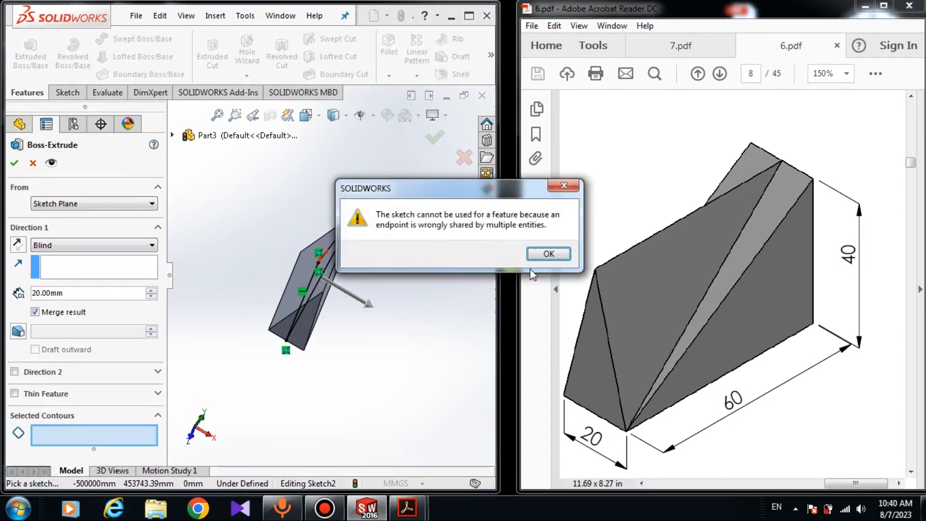
{"action": "left_click", "coordinate": [548, 253]}
Step: Extrude the right-triangle sketch region symmetrically about its plane with the Mid Plane end condition, merged with the prism
{"action": "left_click", "coordinate": [79, 432]}
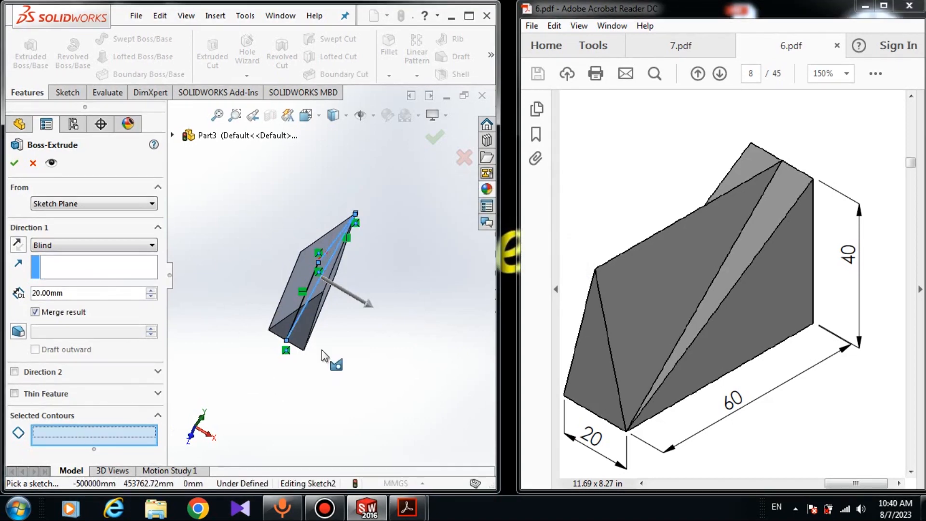
{"action": "mouse_move", "coordinate": [322, 349]}
{"action": "middle_mouse_down"}
{"action": "mouse_move", "coordinate": [262, 276]}
{"action": "mouse_move", "coordinate": [288, 291]}
{"action": "mouse_move", "coordinate": [280, 290]}
{"action": "middle_mouse_up"}
{"action": "scroll", "coordinate": [320, 304], "scroll_direction": "down", "scroll_amount": 3}
{"action": "left_click", "coordinate": [343, 287]}
{"action": "left_click", "coordinate": [92, 245]}
{"action": "left_click", "coordinate": [75, 312]}
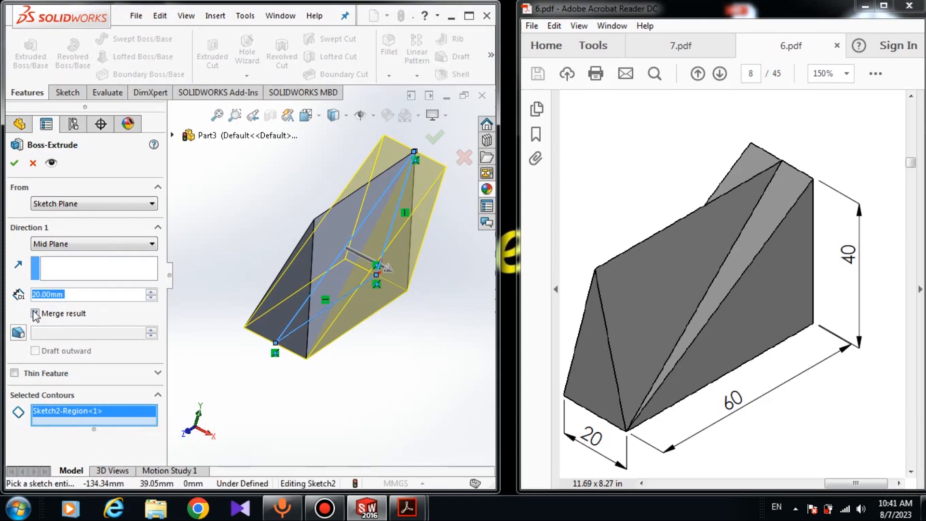
{"action": "left_click", "coordinate": [16, 165]}
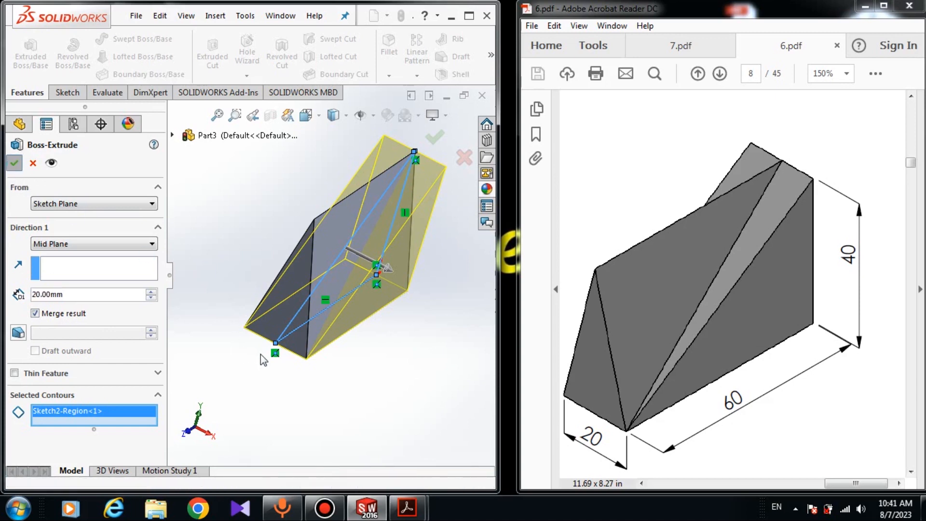
Step: Compare the finished wedge part with the drawing from several angles and minimise the drawing window
{"action": "middle_click_drag", "start_coordinate": [262, 355], "coordinate": [217, 331]}
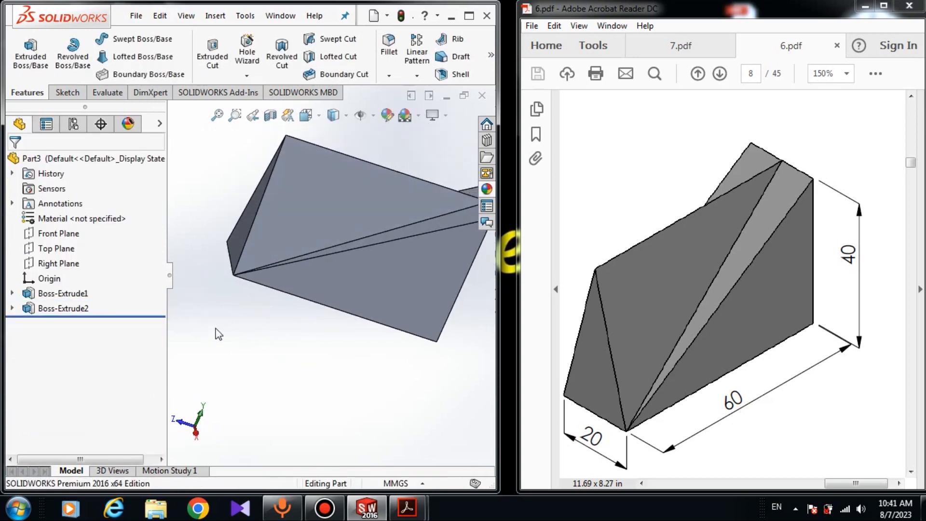
{"action": "middle_click_drag", "start_coordinate": [282, 252], "coordinate": [354, 278]}
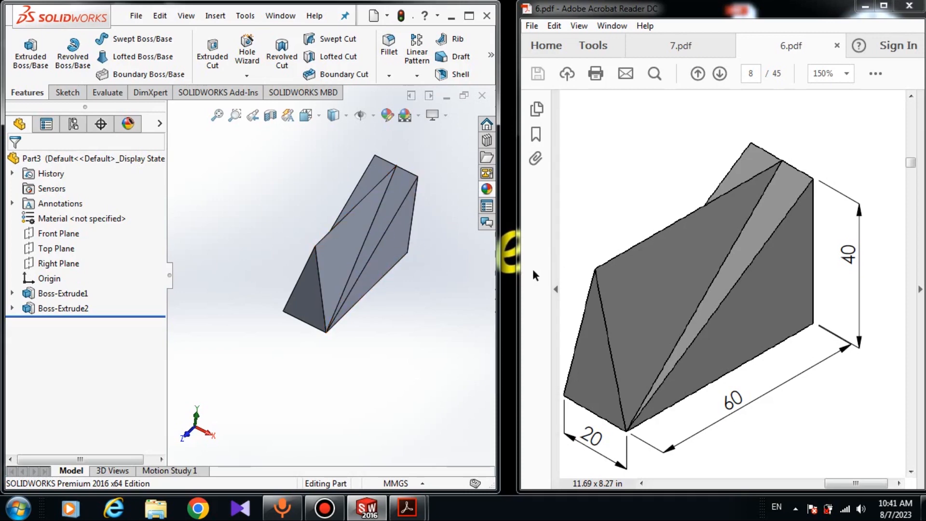
{"action": "left_click", "coordinate": [864, 6]}
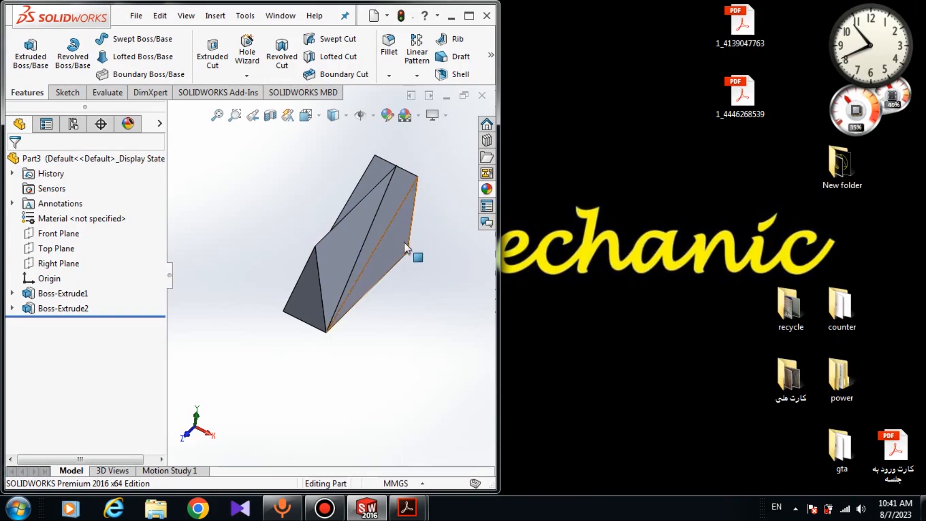
{"action": "middle_click_drag", "start_coordinate": [411, 291], "coordinate": [403, 222]}
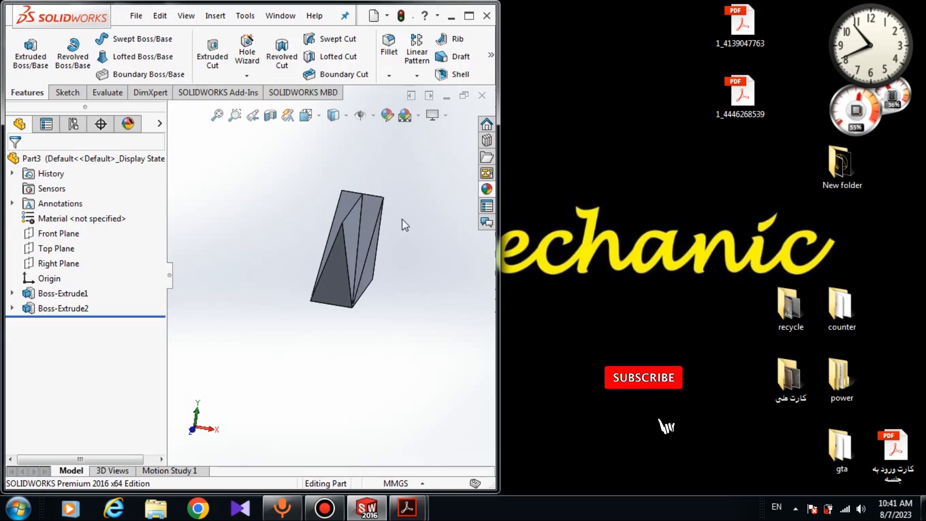